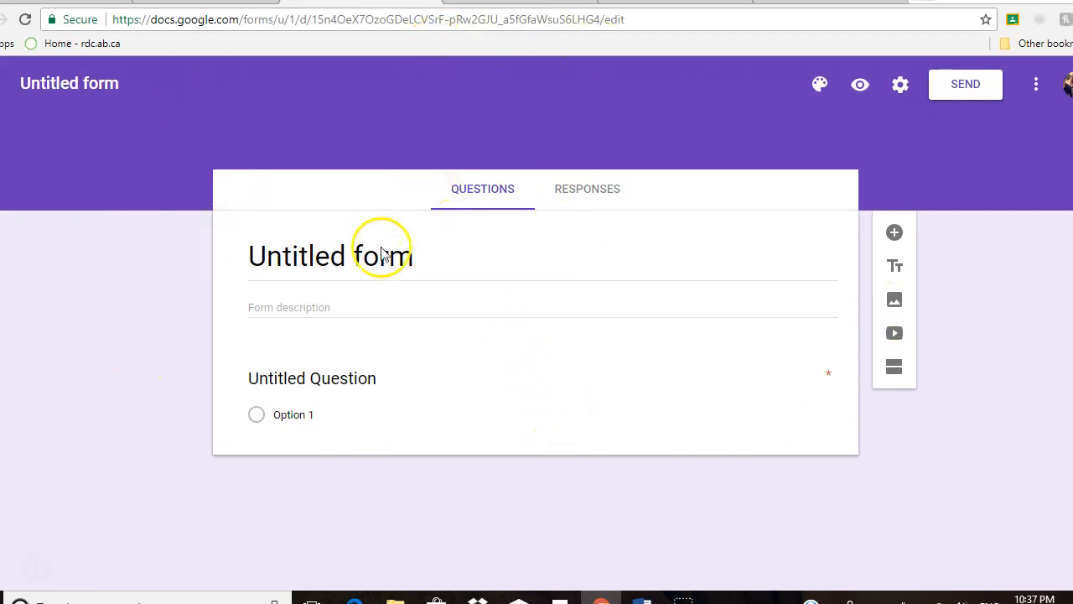
# Title the form and its file "Animals quiz" and add the description "Answer all the questions below".
pyautogui.click(411, 258)
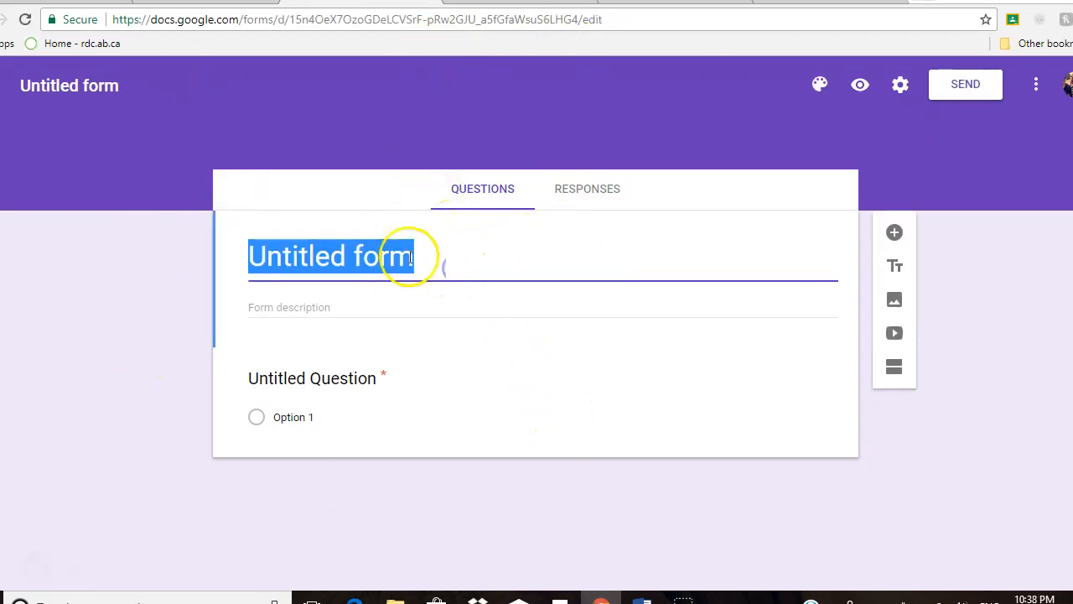
pyautogui.write('Animals')
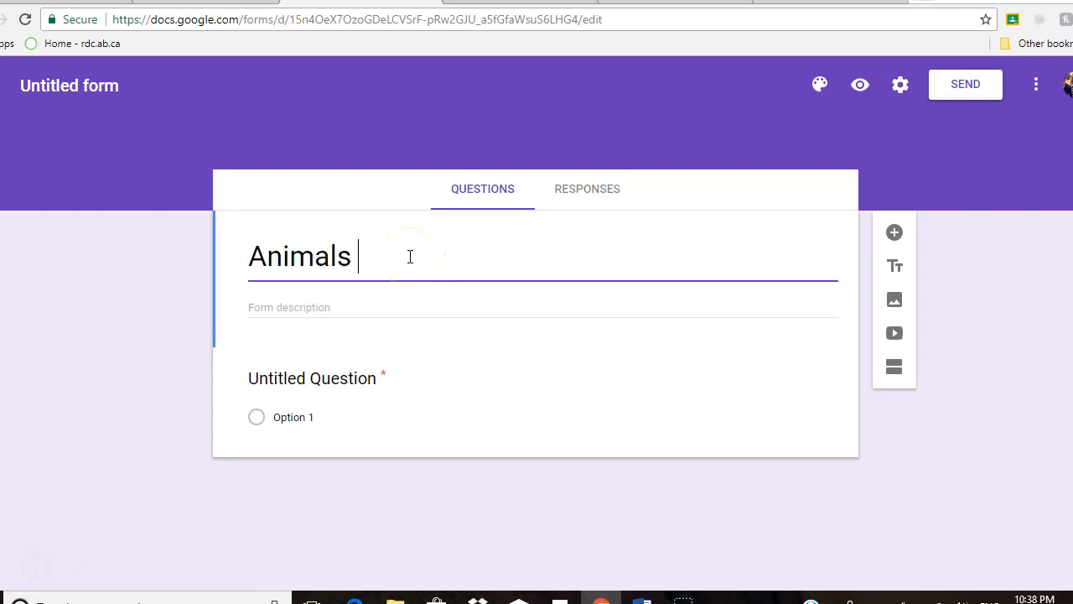
pyautogui.write(' quiz')
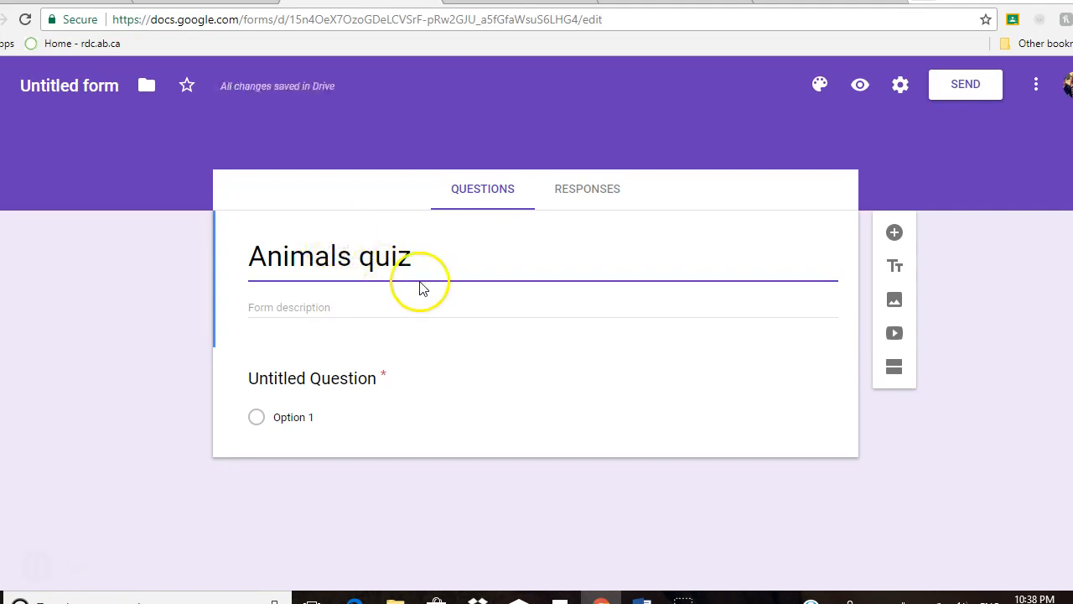
pyautogui.click(88, 86)
pyautogui.click(327, 307)
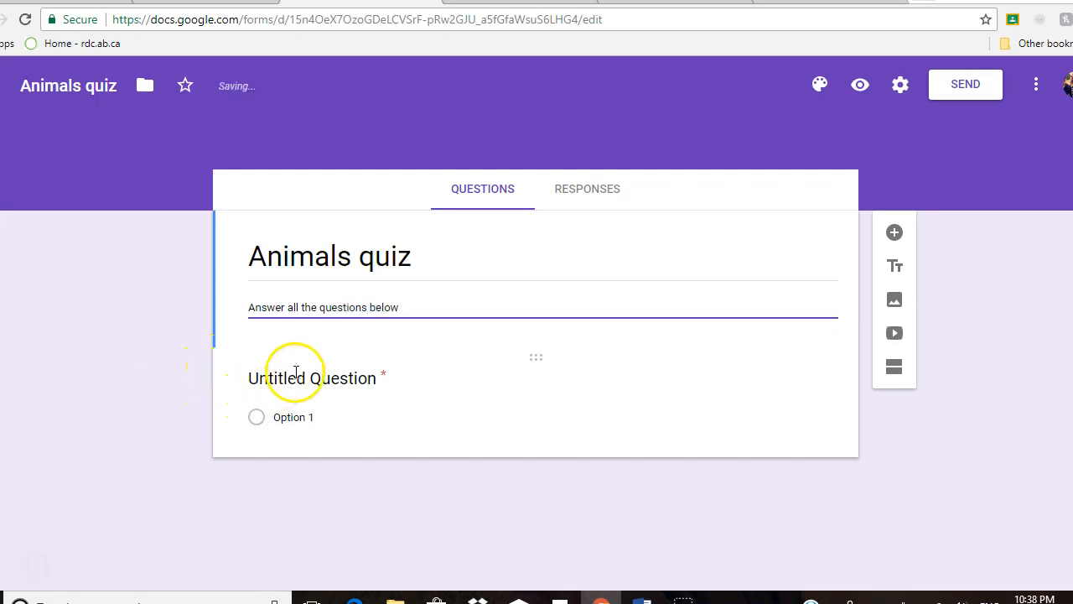
# Turn the untitled question into a short-answer question reading "What is your name?".
pyautogui.click(620, 385)
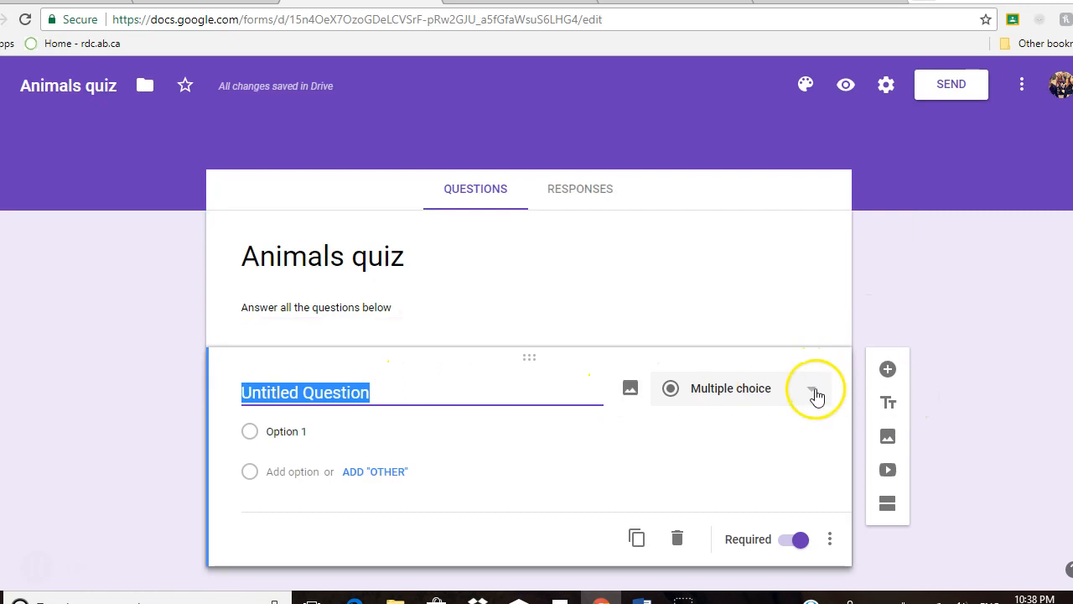
pyautogui.click(808, 389)
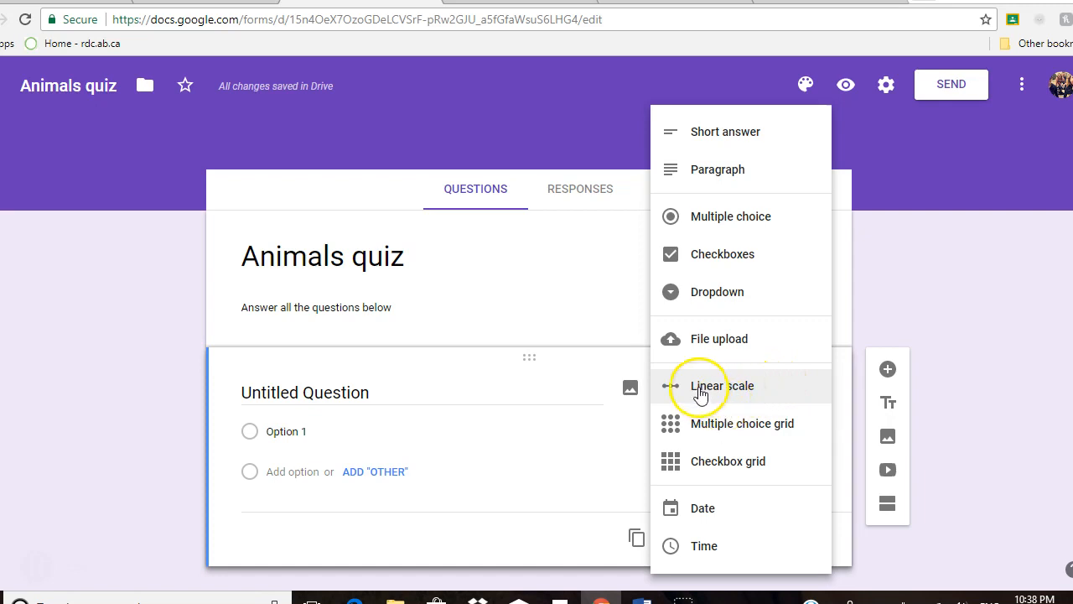
pyautogui.click(763, 141)
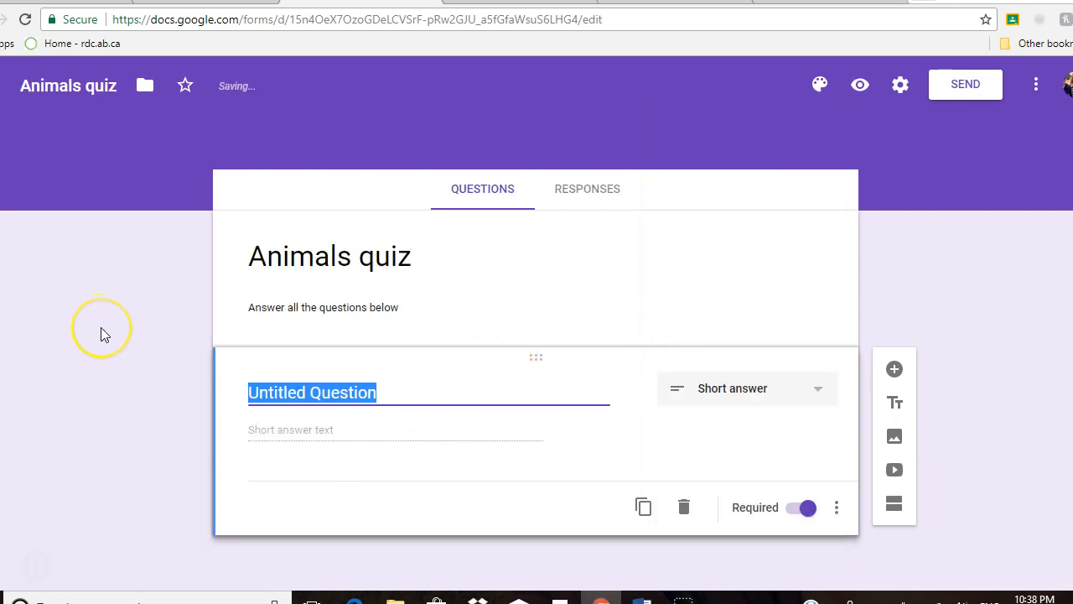
pyautogui.write('W')
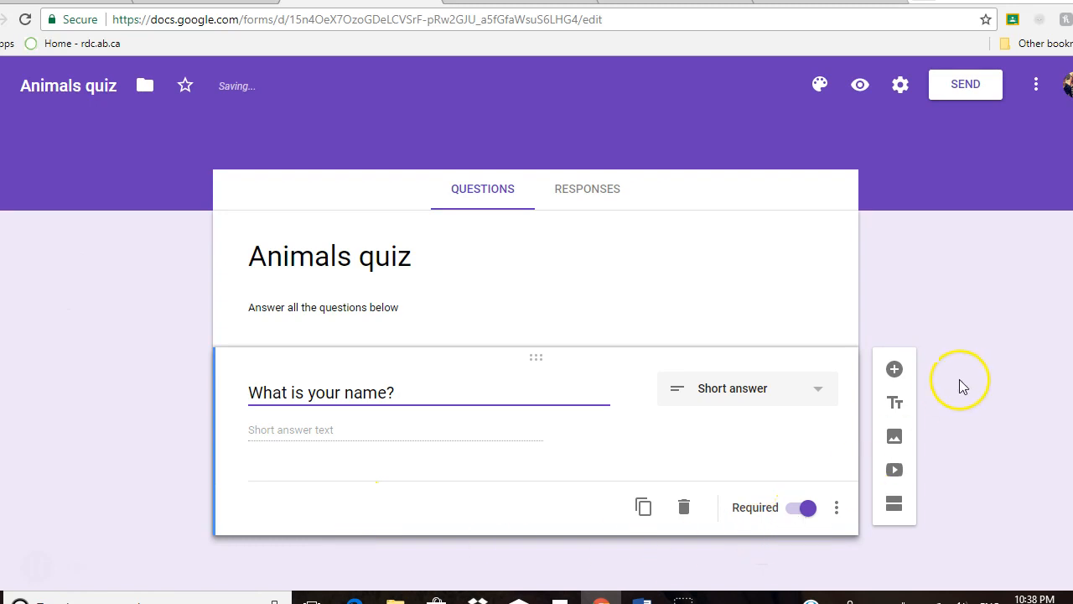
# Add a multiple-choice question reading "What animal barks?" below the name question.
pyautogui.click(897, 371)
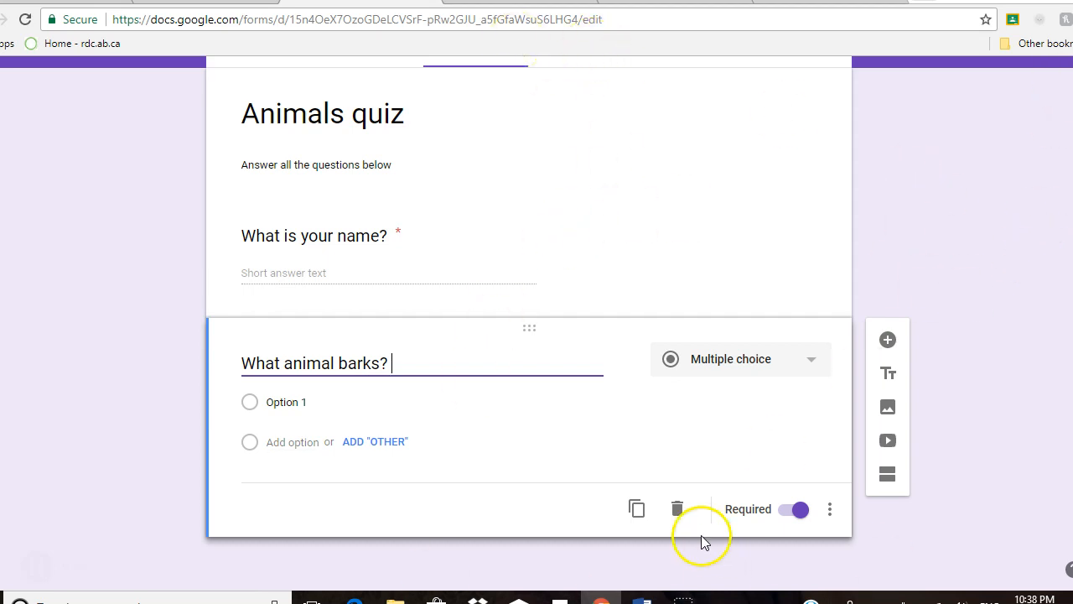
pyautogui.scroll(2, 493, 382)
pyautogui.scroll(-2, 493, 383)
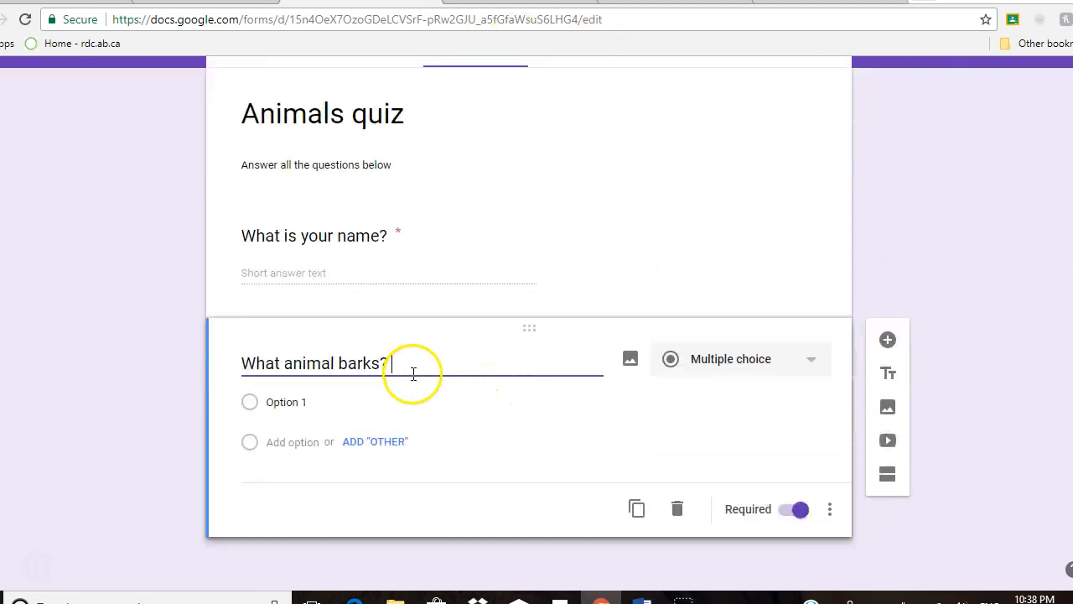
# Enter Frogs, Dogs and Horses as the answer options of the barking question.
pyautogui.click(293, 402)
pyautogui.write('F')
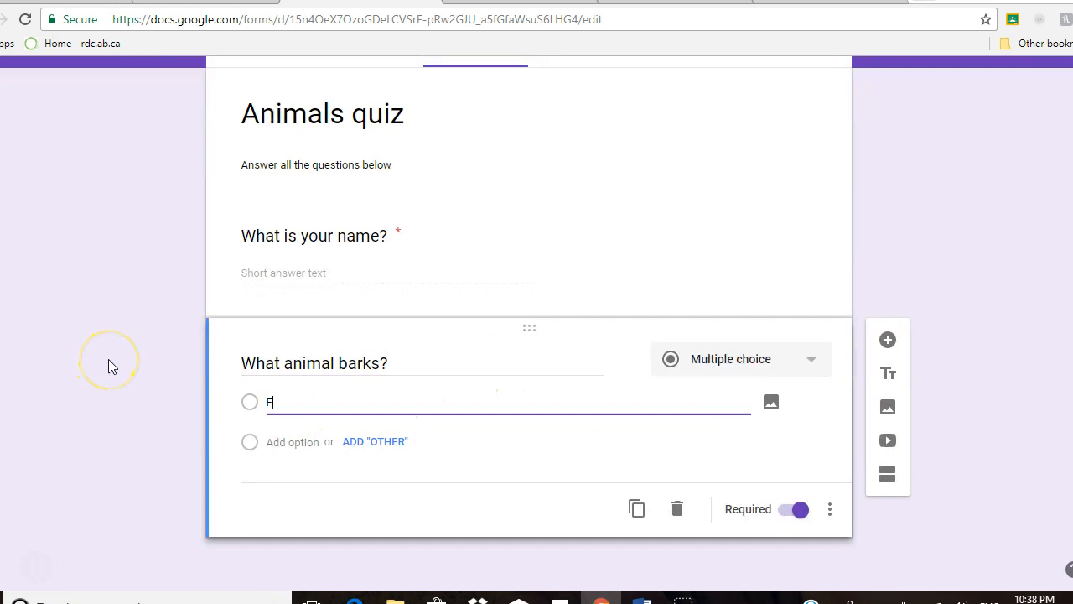
pyautogui.write('rogs')
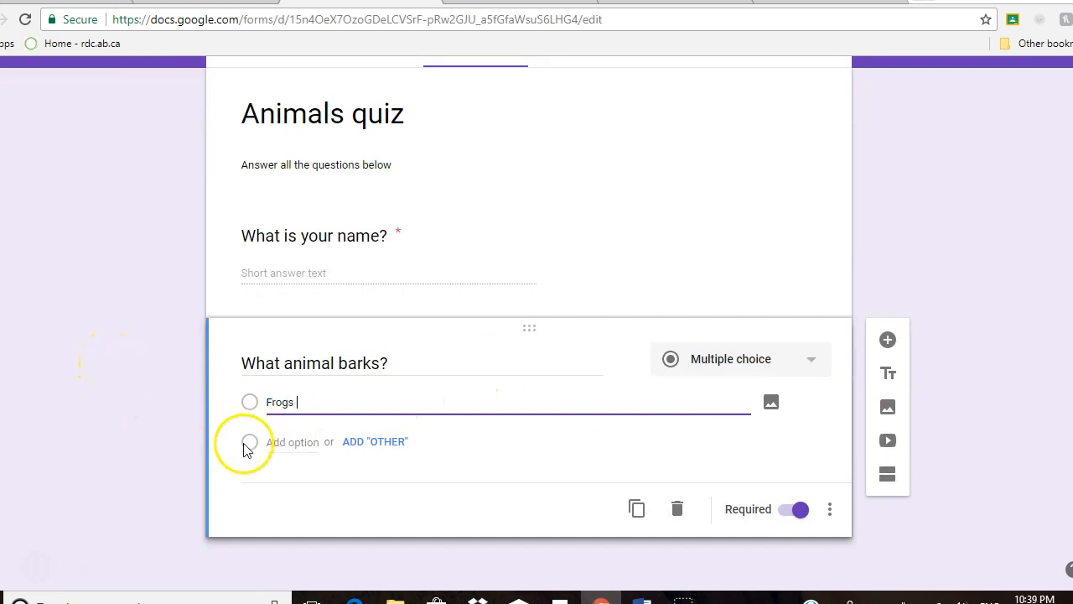
pyautogui.click(277, 445)
pyautogui.write('Dogs')
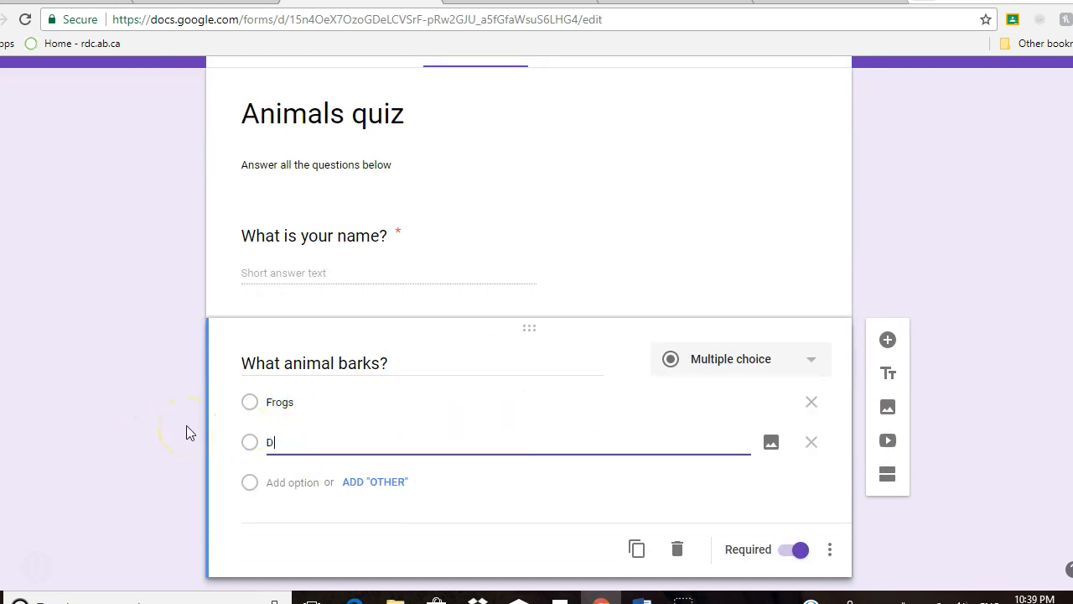
pyautogui.click(290, 483)
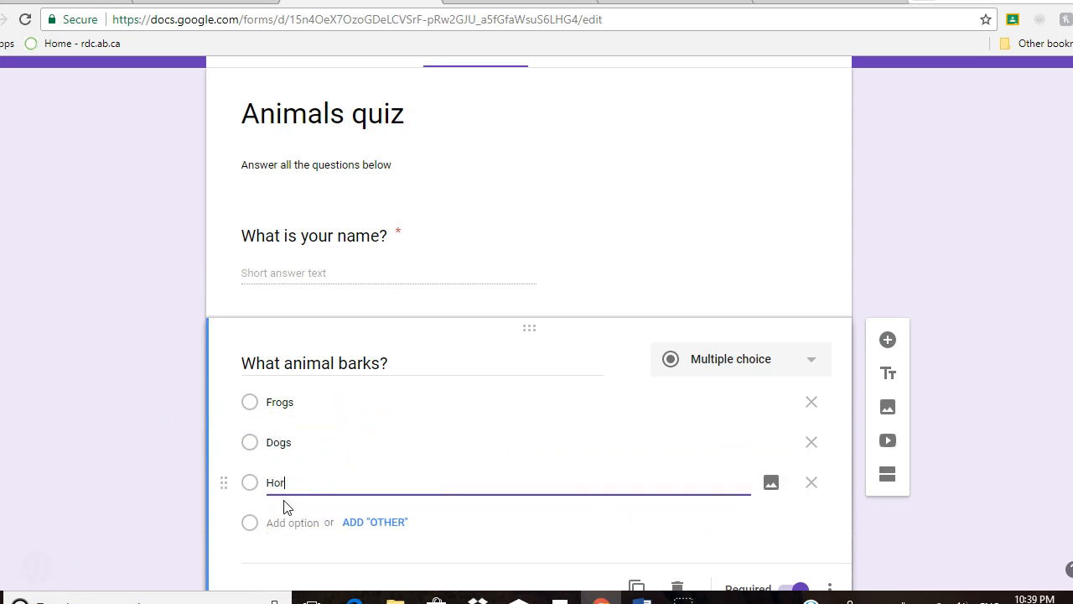
pyautogui.click(170, 445)
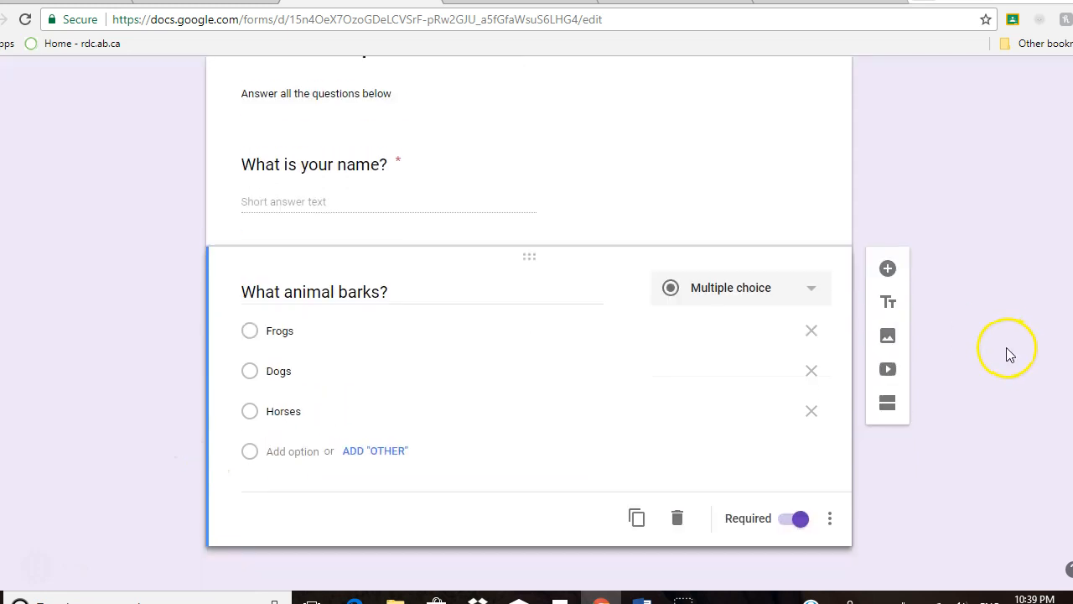
# Add a question of type Checkboxes reading "Which animals are furry?".
pyautogui.click(888, 259)
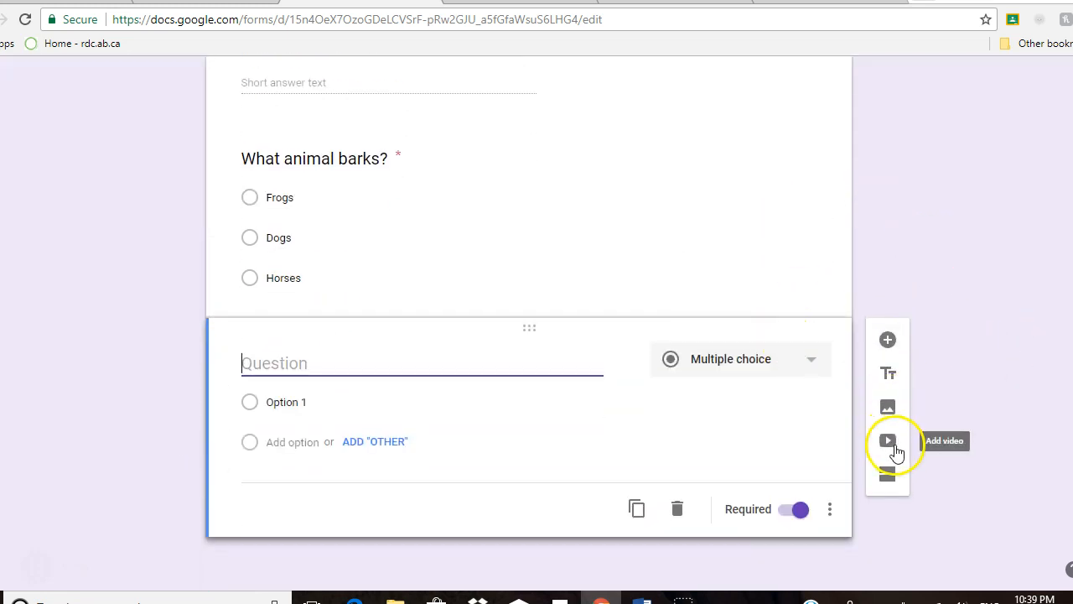
pyautogui.click(775, 362)
pyautogui.click(772, 256)
pyautogui.click(355, 360)
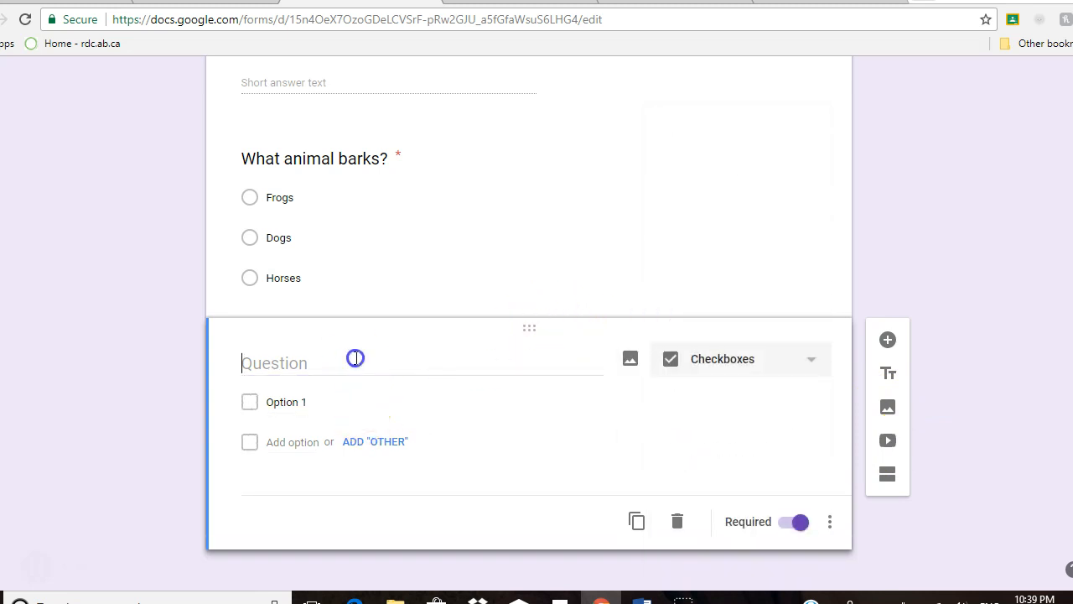
pyautogui.write('Which animals are furry')
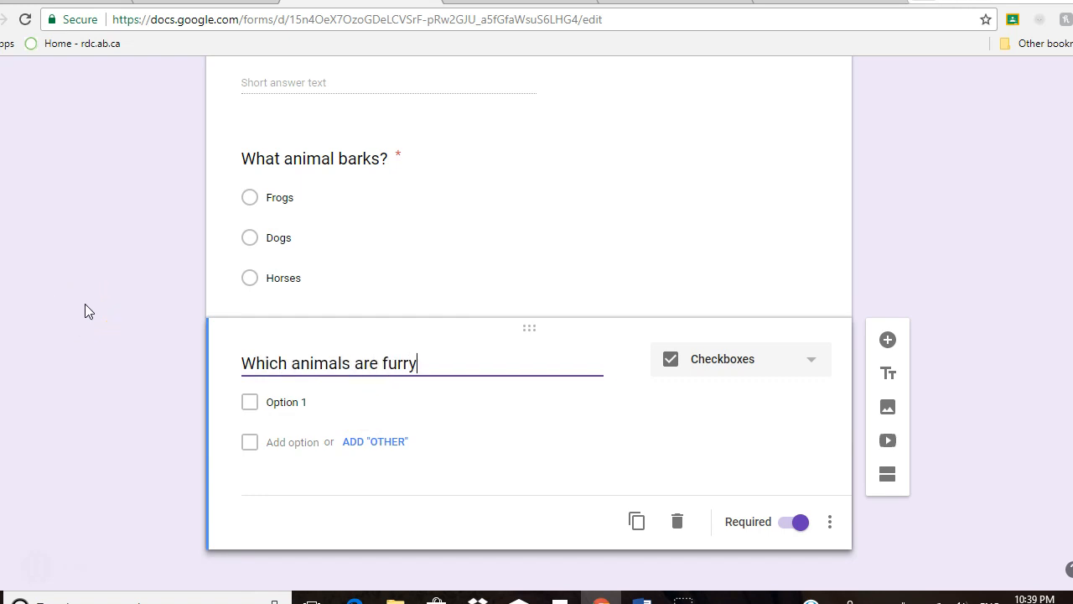
# Enter Rabbit, Frogs, Cats and Fish as the checkbox options of the furry animals question.
pyautogui.click(297, 406)
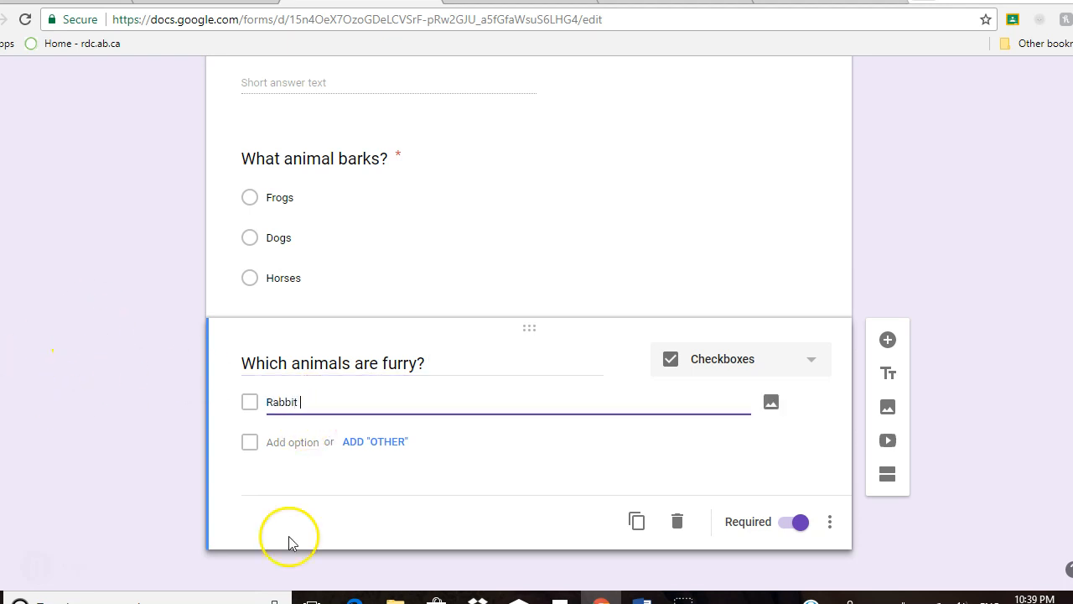
pyautogui.click(275, 445)
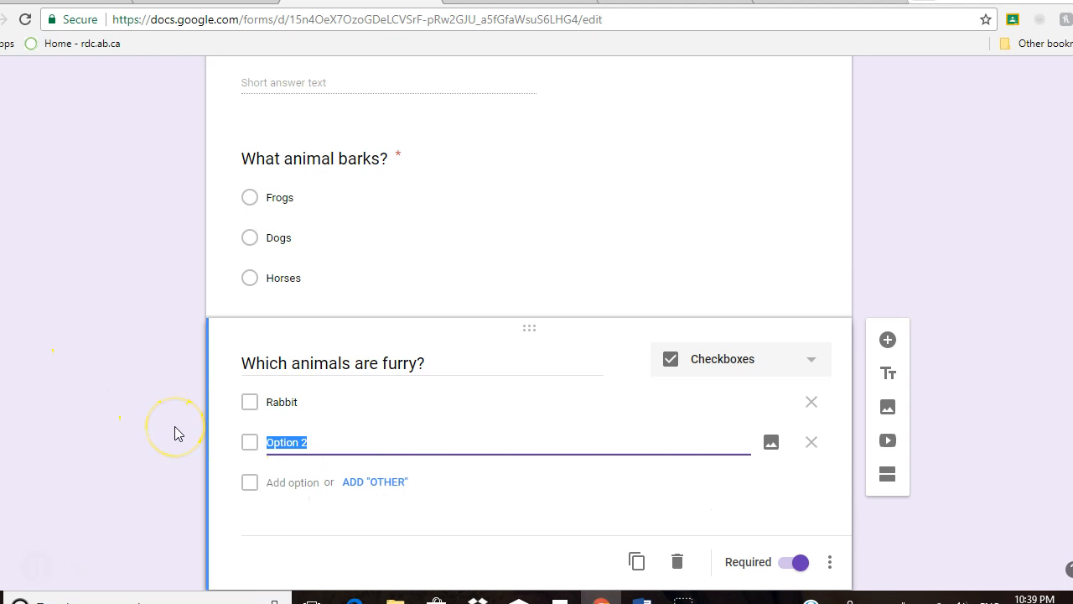
pyautogui.write('Frogs')
pyautogui.click(286, 493)
pyautogui.write('Cats')
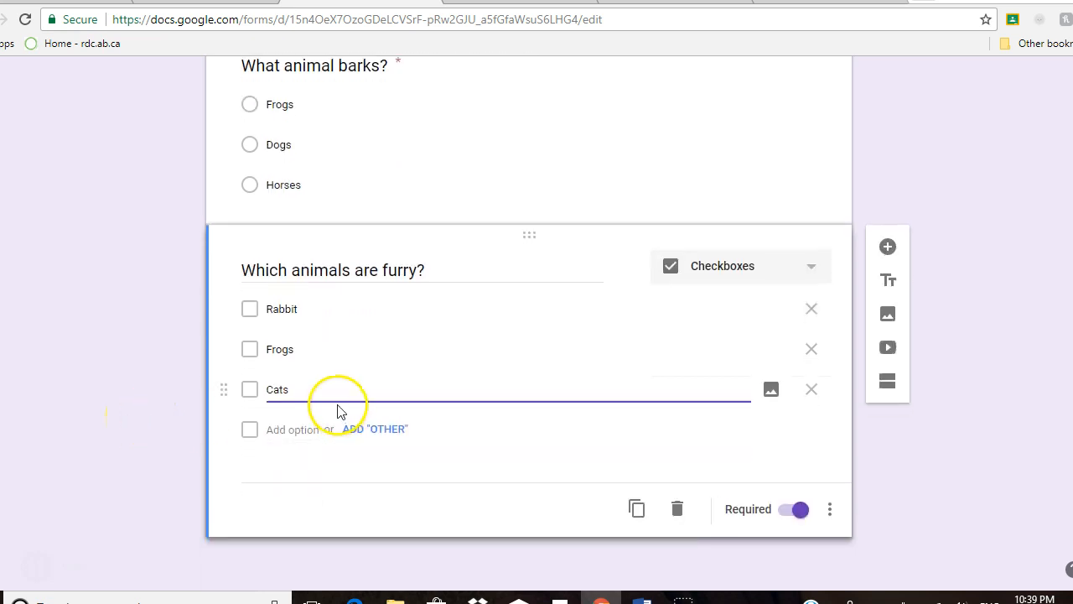
pyautogui.click(297, 429)
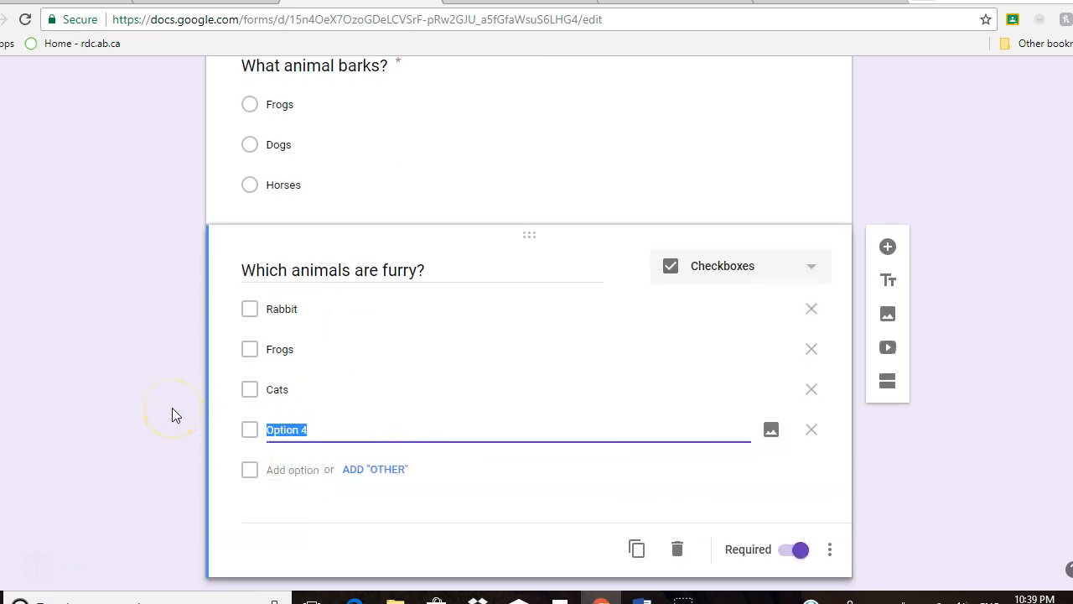
pyautogui.write('Fish')
# Add a blank question, then insert the orange fish picture below it from a Google image search for "fish".
pyautogui.click(887, 206)
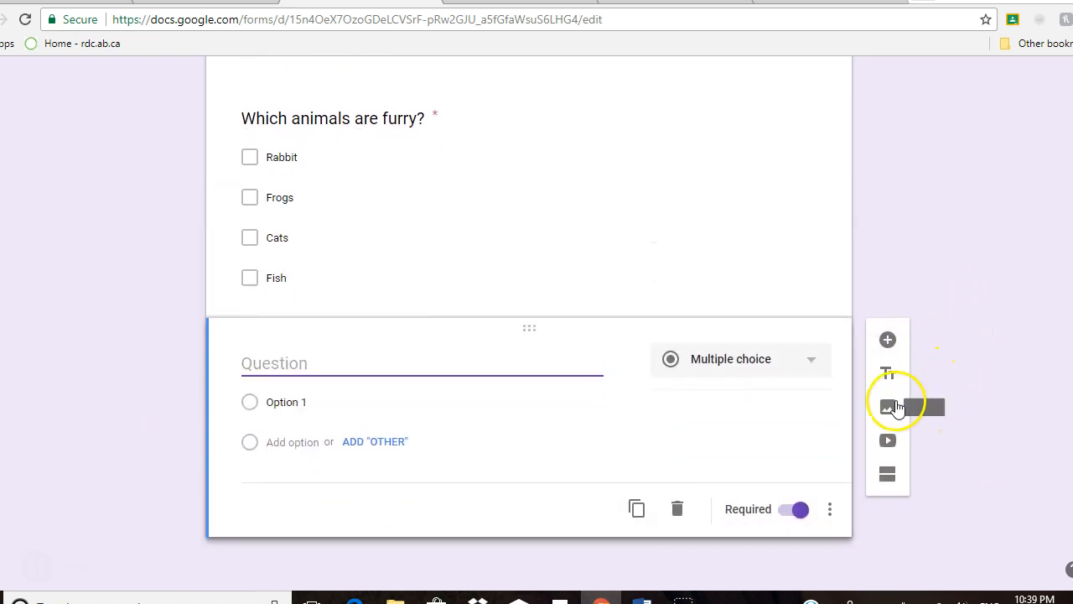
pyautogui.click(888, 407)
pyautogui.click(713, 164)
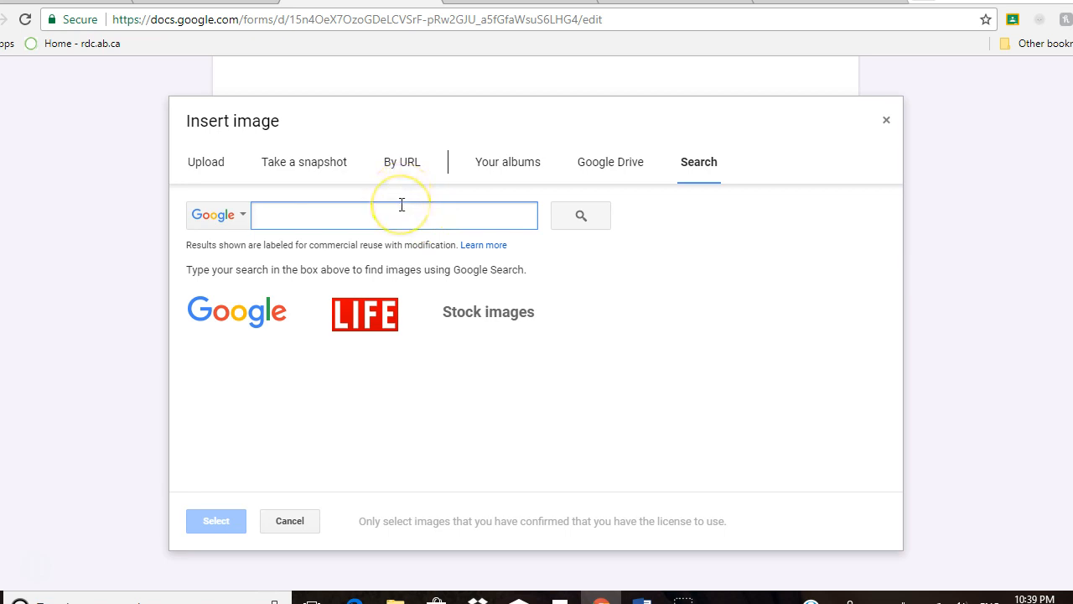
pyautogui.write('fl')
pyautogui.press('Return')
pyautogui.click(384, 376)
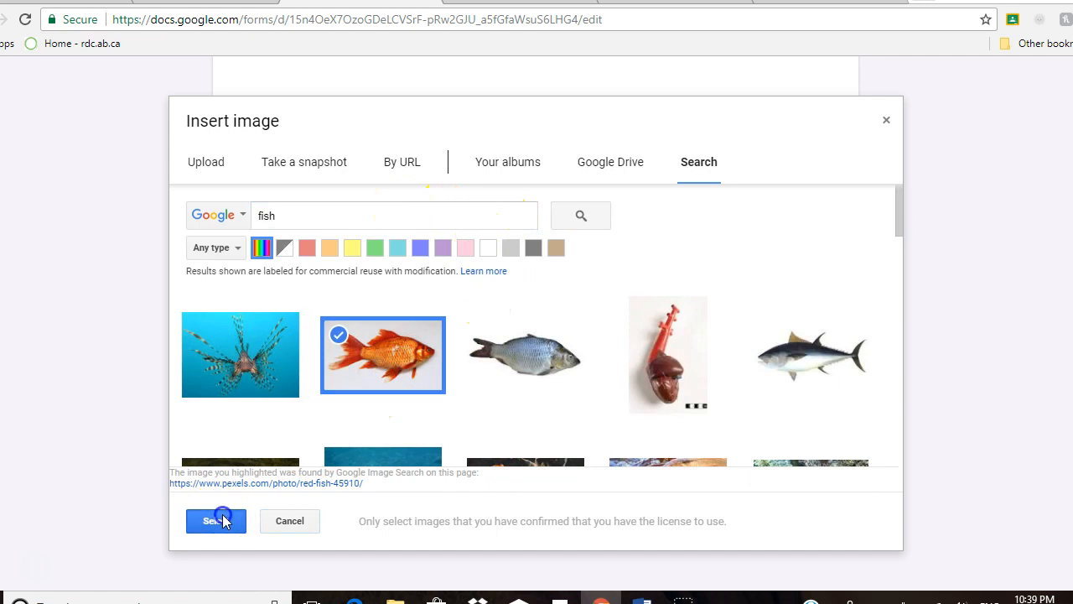
pyautogui.click(220, 517)
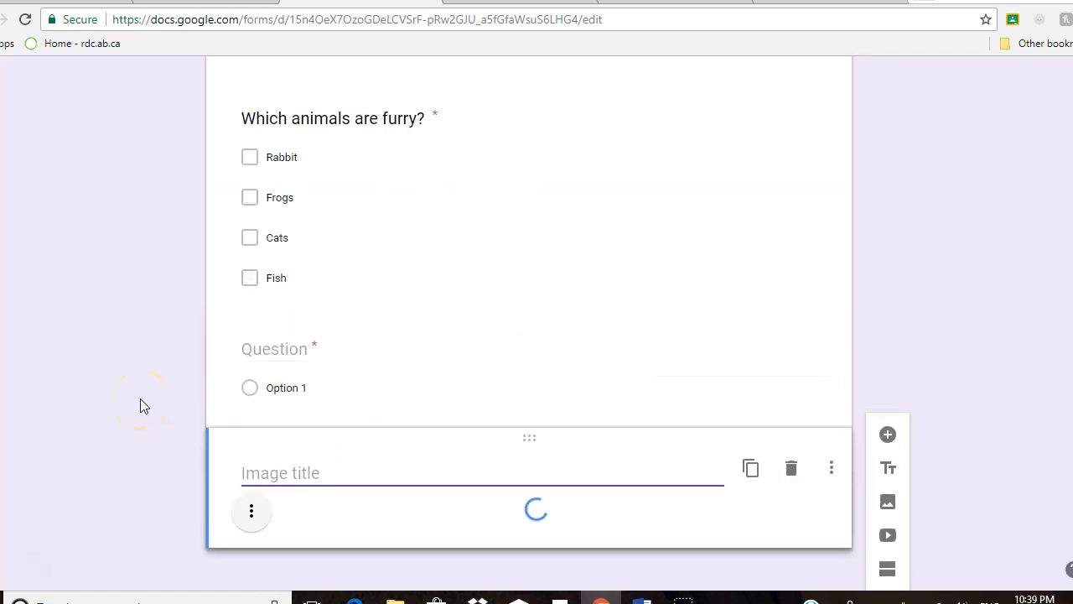
# Move the blank question below the fish image and word it "What kind of fish is this?".
pyautogui.scroll(2, 400, 270)
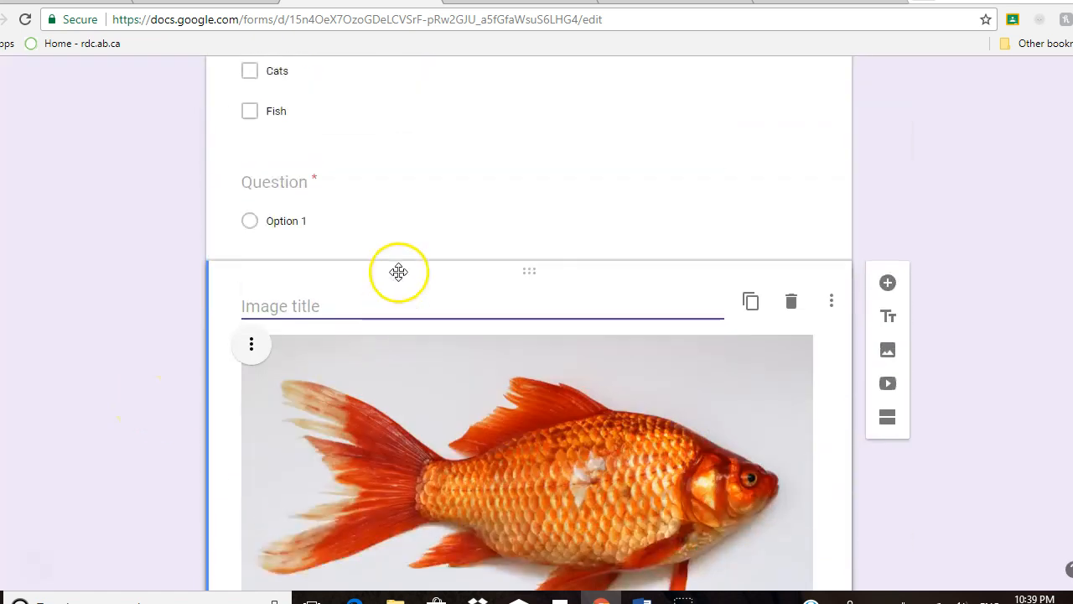
pyautogui.click(419, 182)
pyautogui.moveTo(419, 182); pyautogui.dragTo(422, 498)
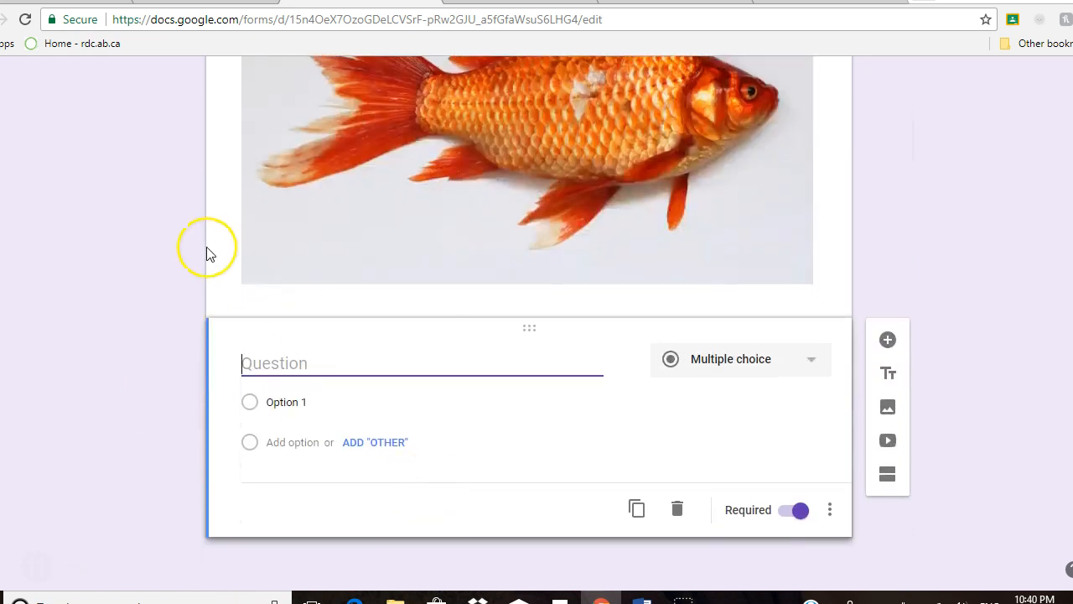
pyautogui.write('What kind of fish i')
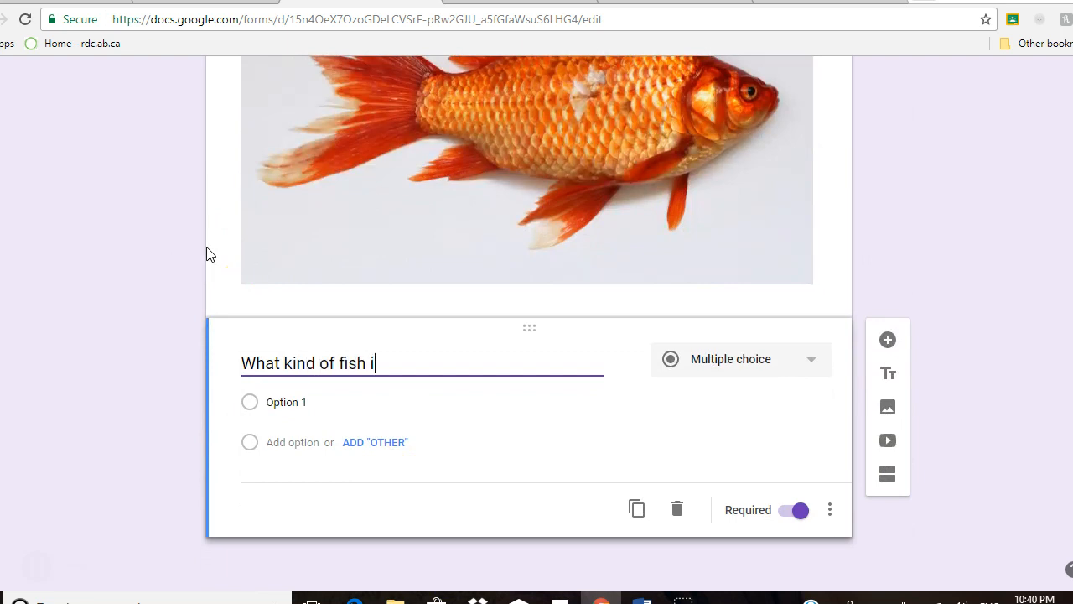
pyautogui.write('s this?')
# Enter Goldfish, Salmon and Trout as the answer options of the fish question.
pyautogui.click(356, 404)
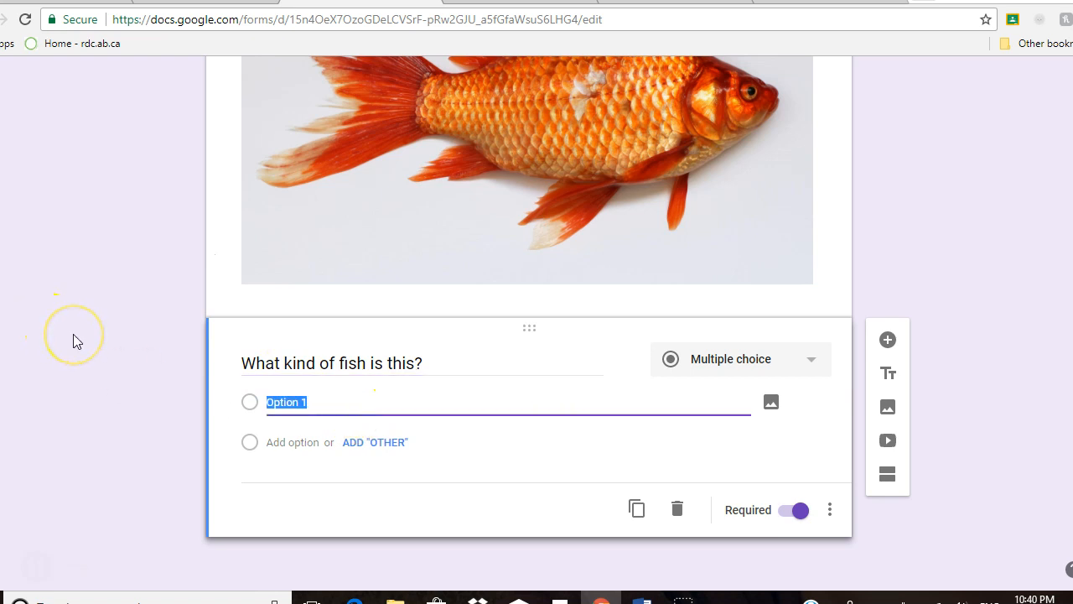
pyautogui.write('Goldfish')
pyautogui.click(282, 444)
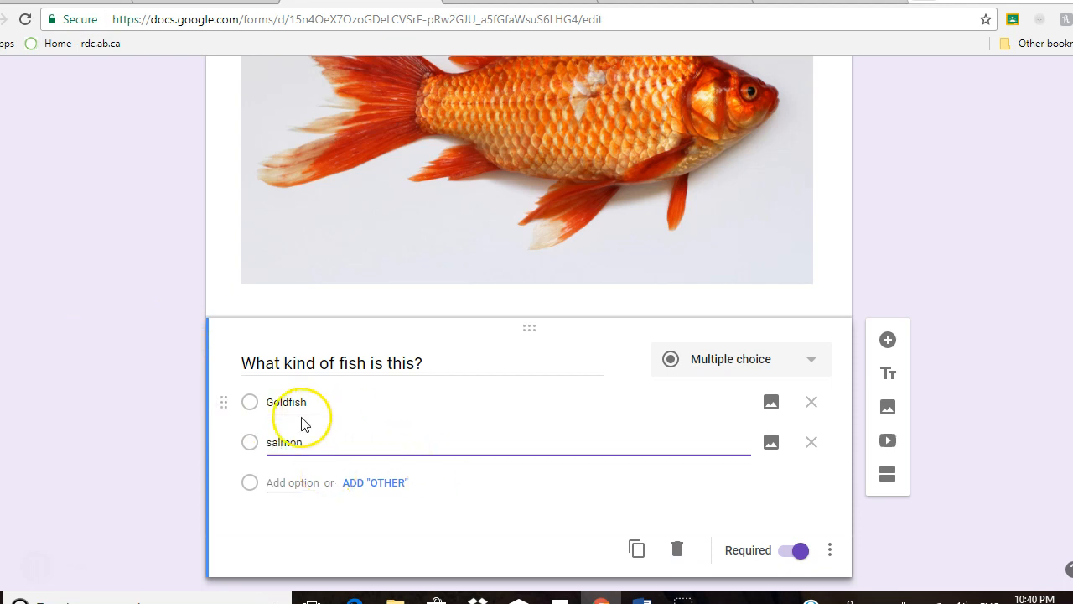
pyautogui.click(272, 445)
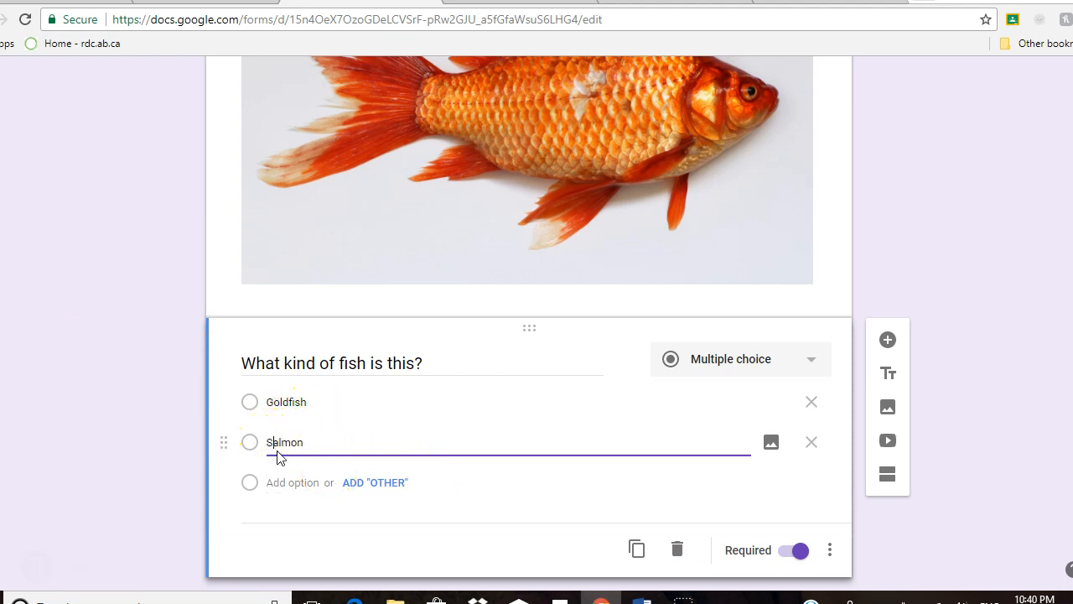
pyautogui.click(276, 483)
pyautogui.write('Trout')
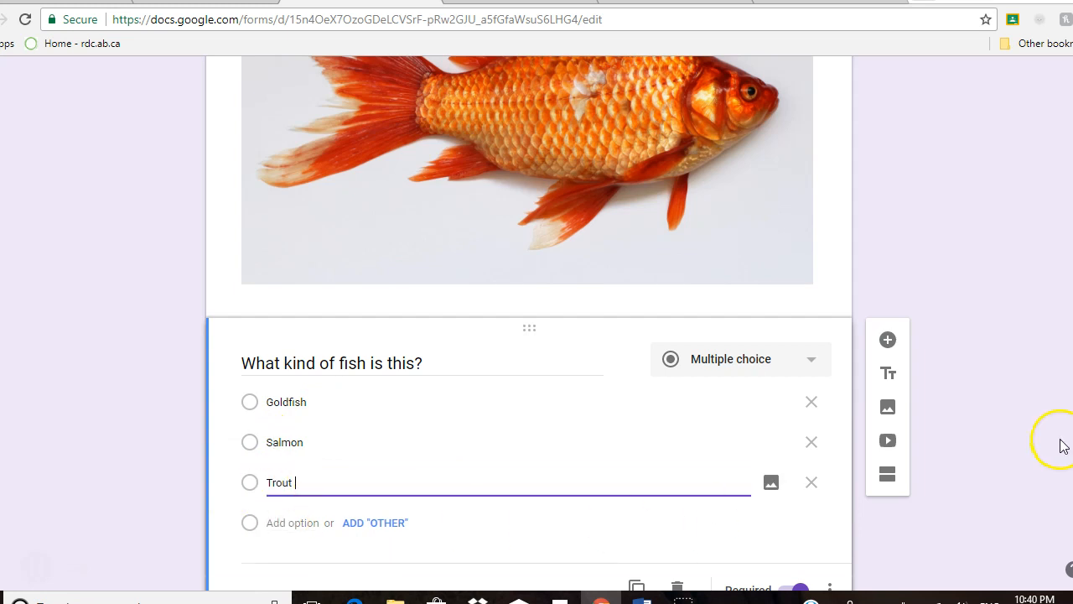
pyautogui.click(1007, 523)
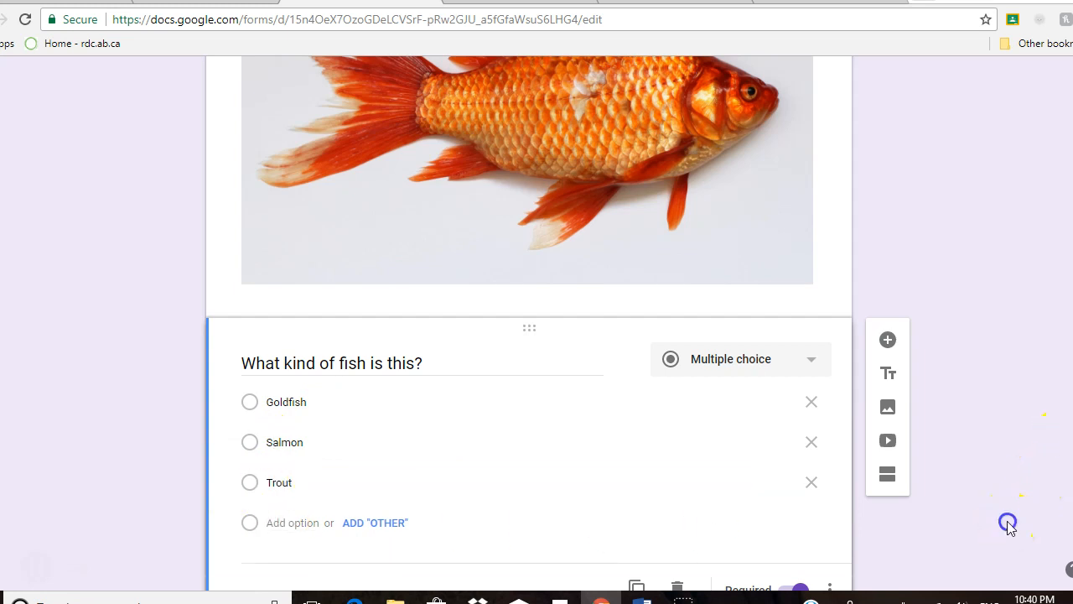
pyautogui.scroll(3, 958, 453)
pyautogui.scroll(-4, 956, 448)
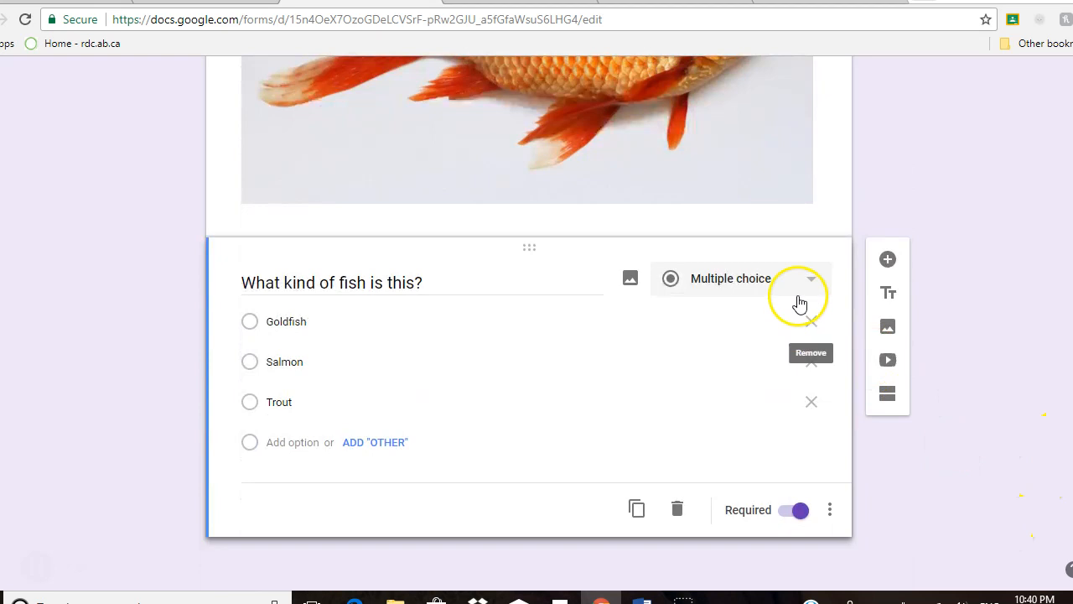
# Apply the red ladybug photo from the Work and School themes as the form's header theme.
pyautogui.scroll(15, 1010, 235)
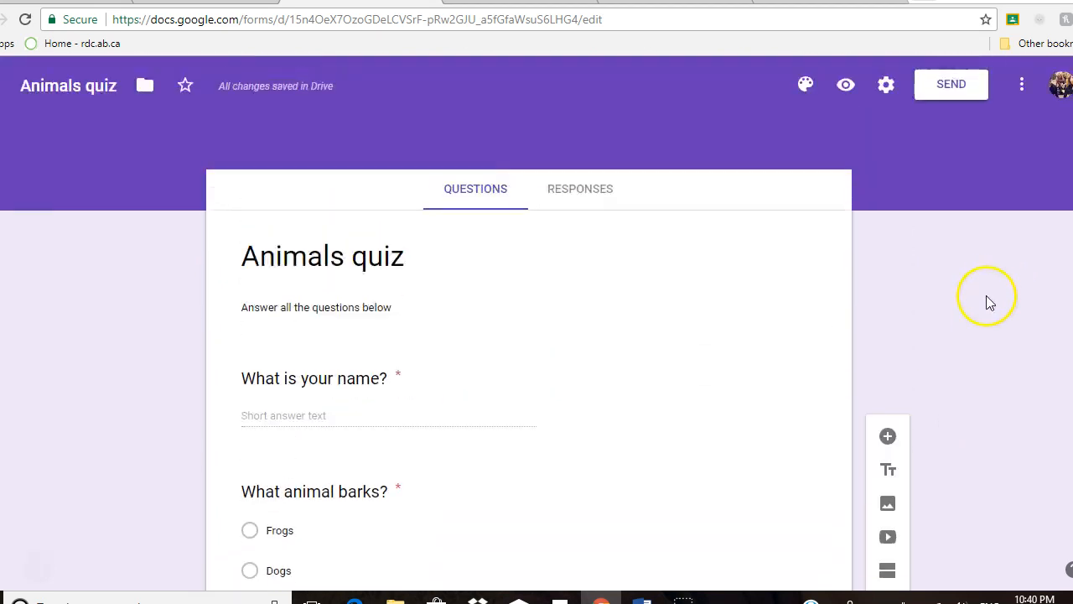
pyautogui.click(805, 84)
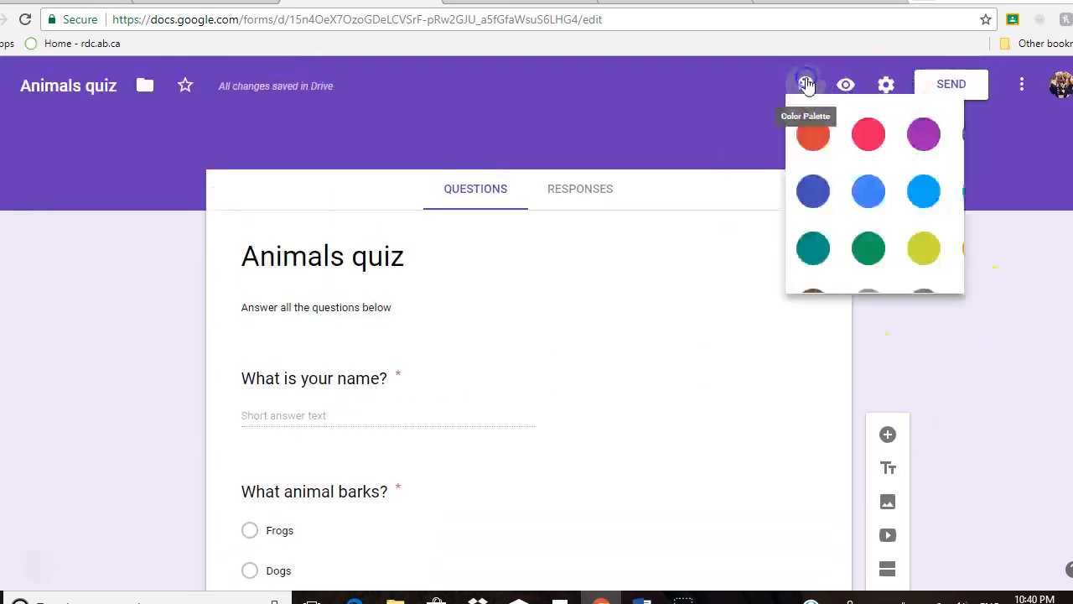
pyautogui.click(978, 316)
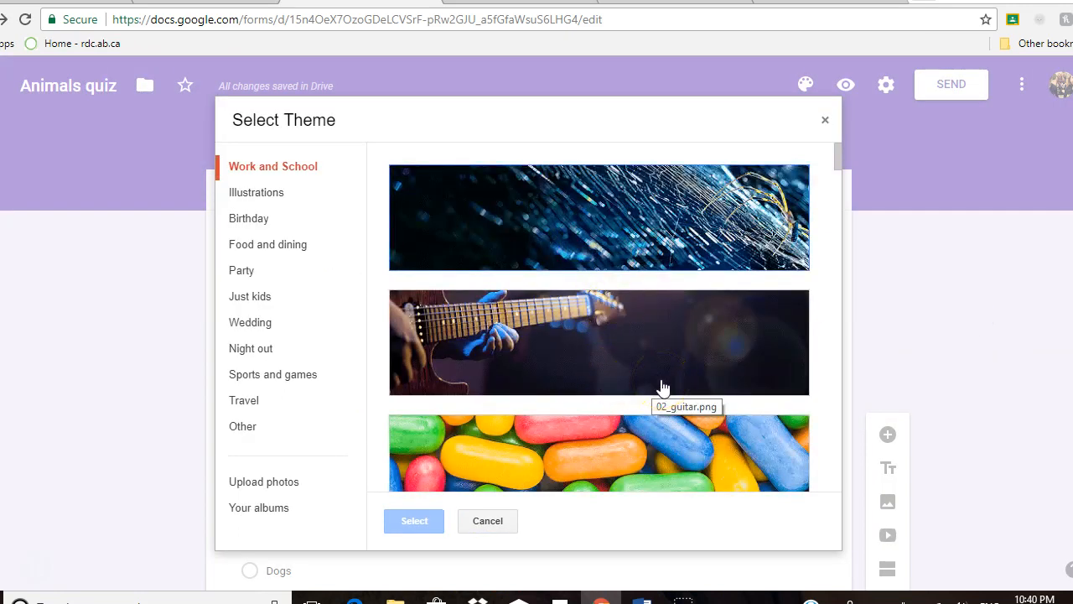
pyautogui.scroll(-5, 562, 338)
pyautogui.scroll(-12, 570, 344)
pyautogui.scroll(-12, 587, 349)
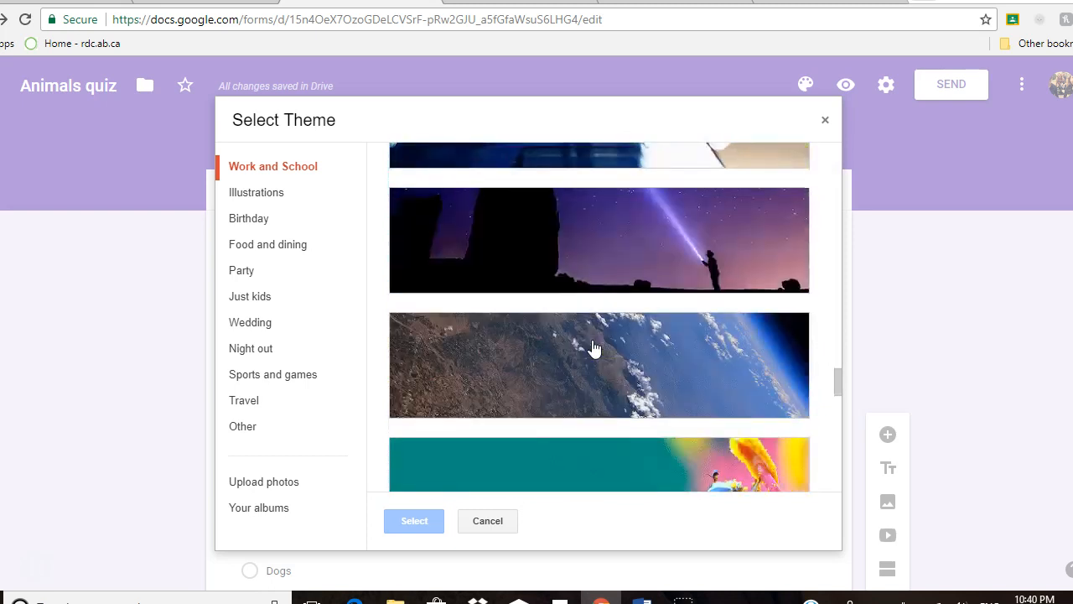
pyautogui.scroll(-3, 593, 347)
pyautogui.scroll(-2, 646, 319)
pyautogui.click(695, 193)
pyautogui.click(414, 520)
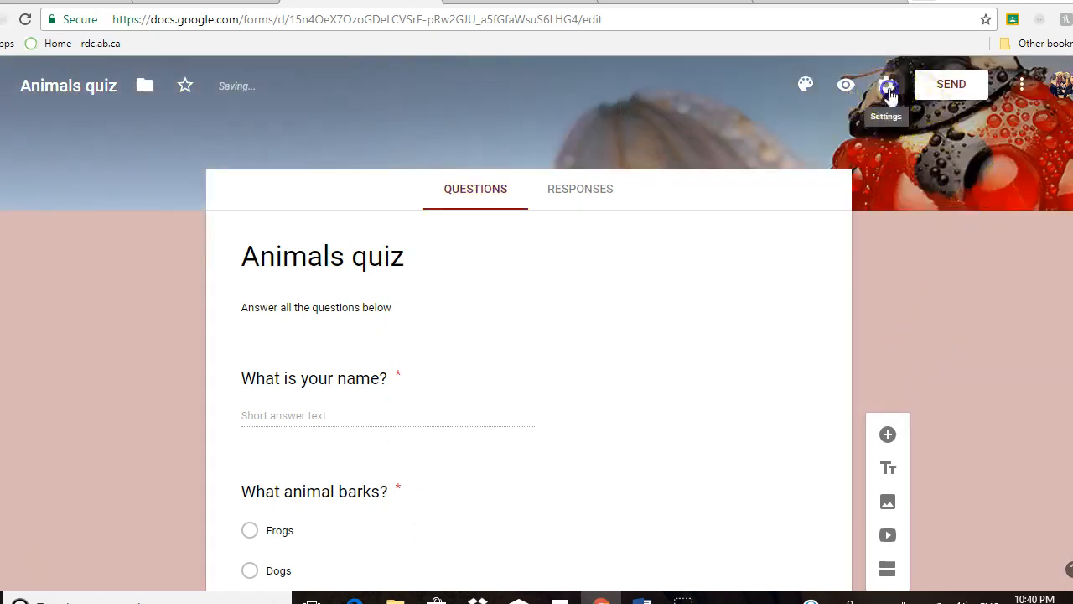
# In the form settings, limit respondents to 1 response and set the confirmation message to "Great job!".
pyautogui.click(887, 88)
pyautogui.click(309, 374)
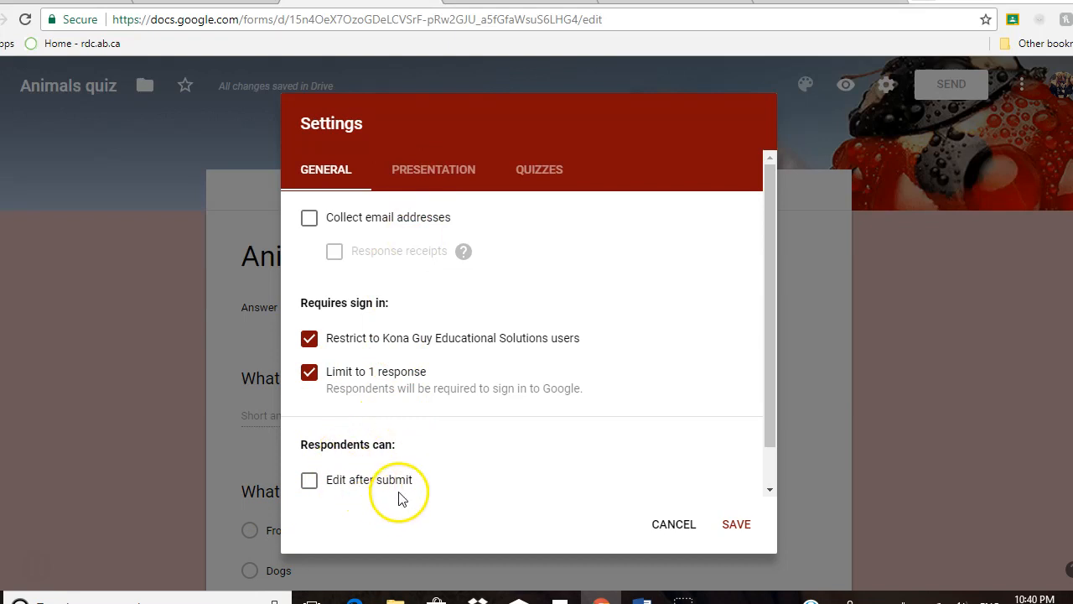
pyautogui.click(463, 176)
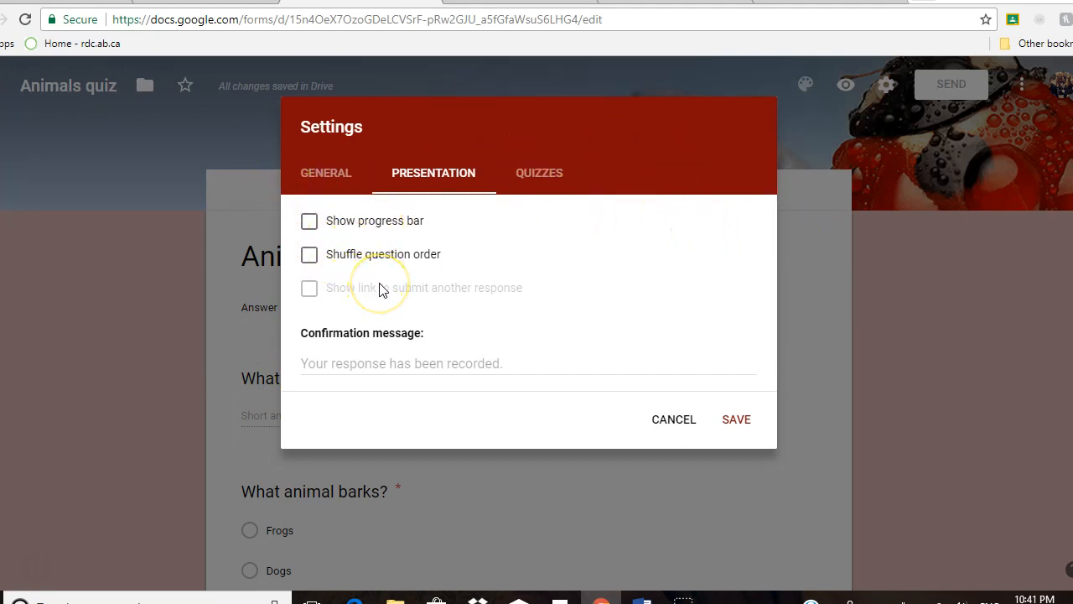
pyautogui.click(367, 363)
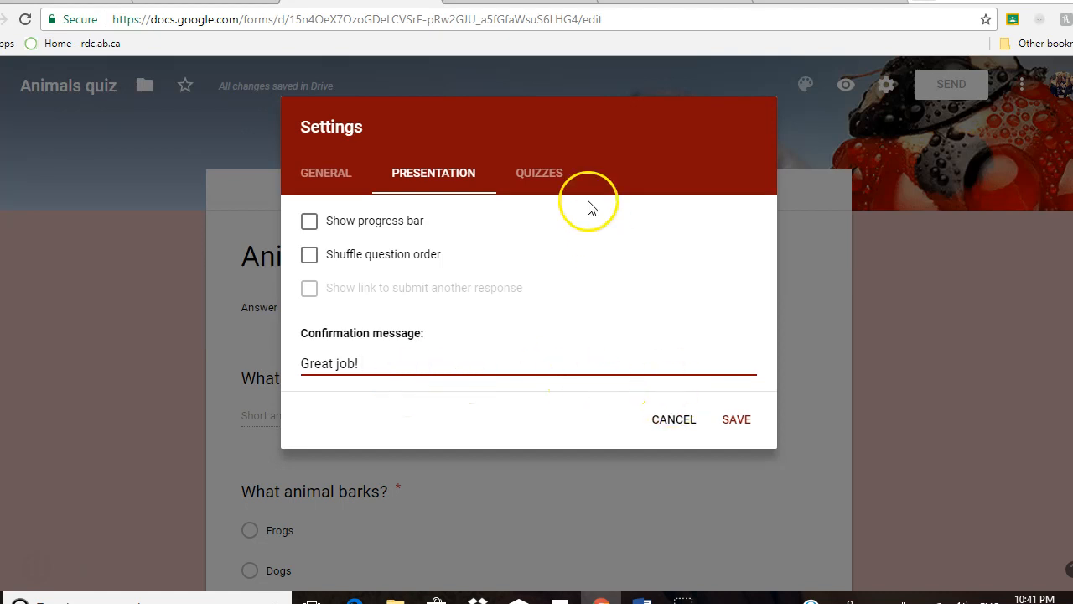
# Make the form a quiz with point values and auto-grading, and save the settings.
pyautogui.click(553, 180)
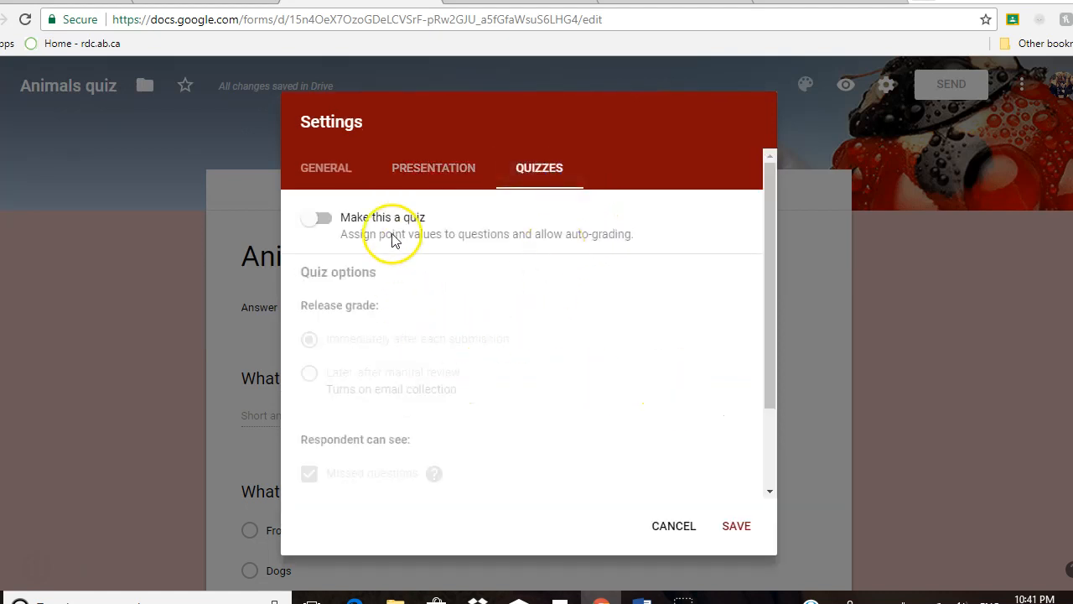
pyautogui.click(324, 219)
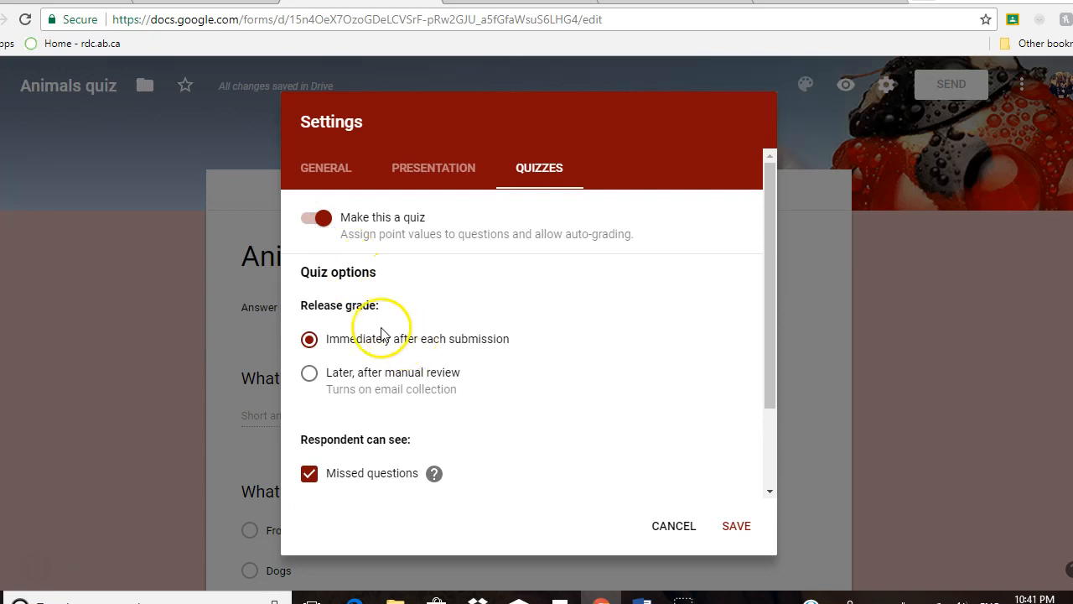
pyautogui.scroll(-2, 367, 333)
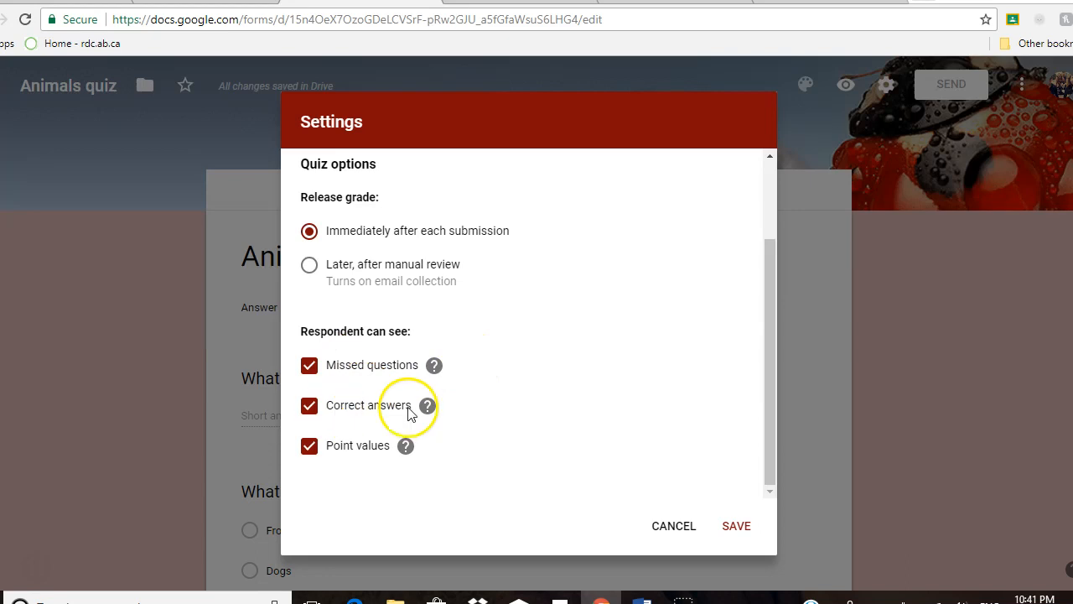
pyautogui.click(736, 525)
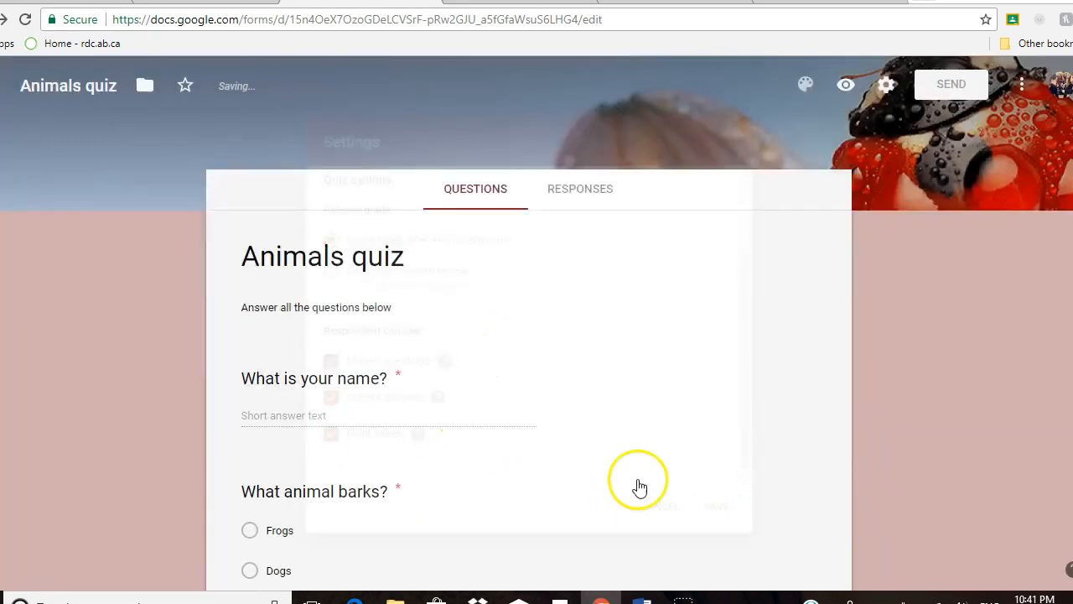
# Mark Dogs as the correct answer in the answer key of "What animal barks?".
pyautogui.scroll(-4, 465, 434)
pyautogui.click(419, 197)
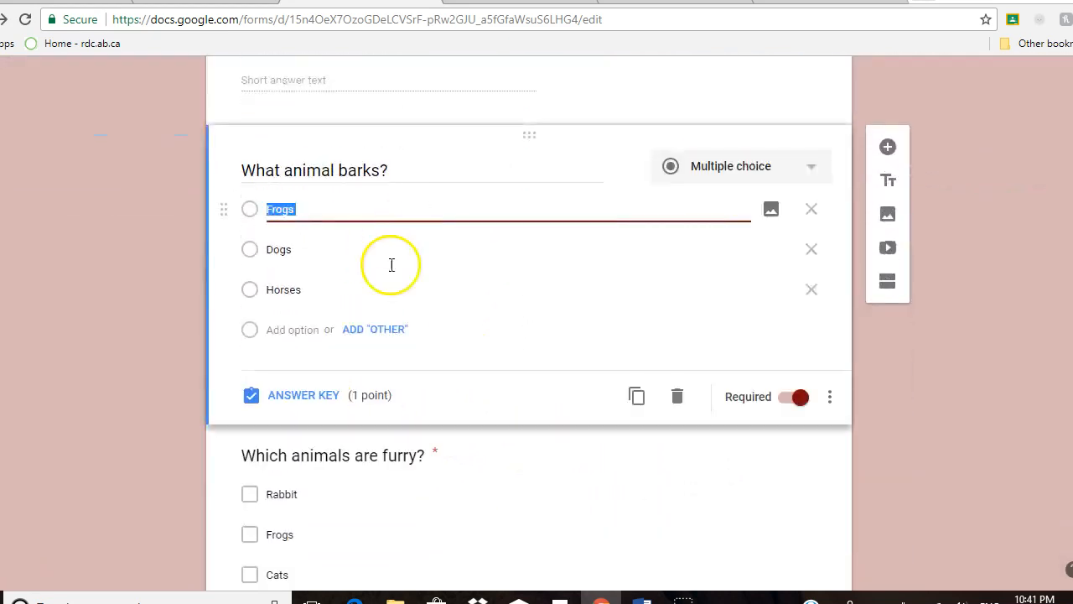
pyautogui.click(311, 407)
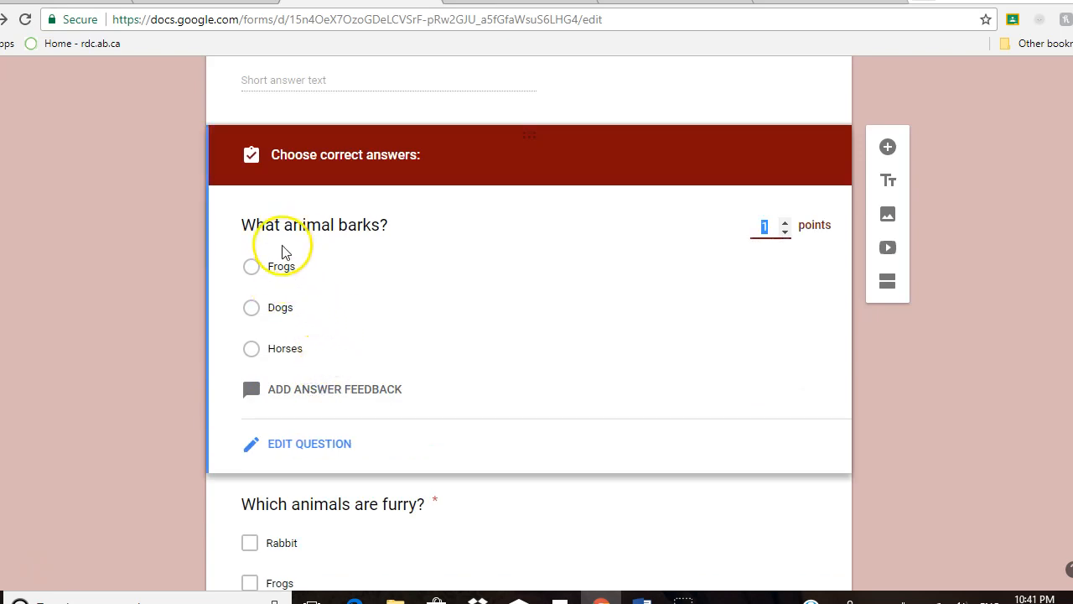
pyautogui.click(277, 308)
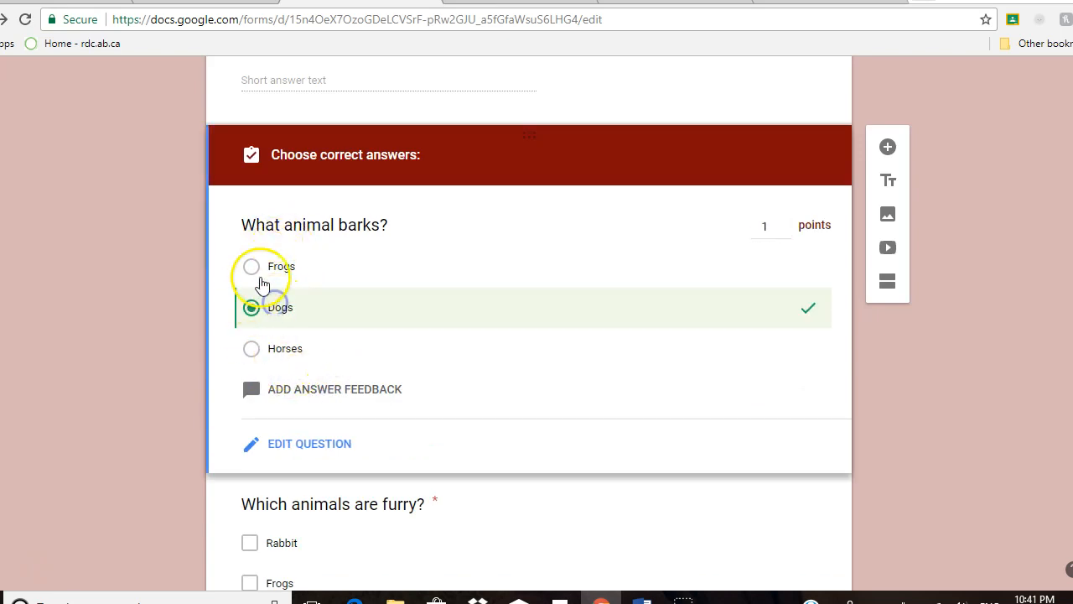
# Mark Rabbit and Cats as the correct answers in the answer key of "Which animals are furry?".
pyautogui.scroll(-4, 355, 341)
pyautogui.click(363, 288)
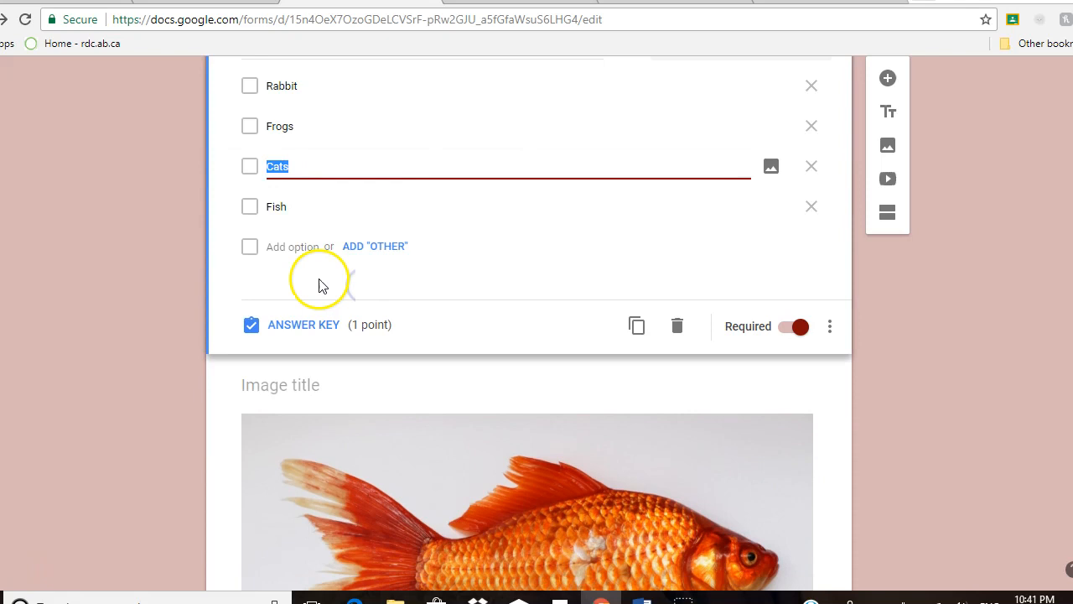
pyautogui.click(298, 417)
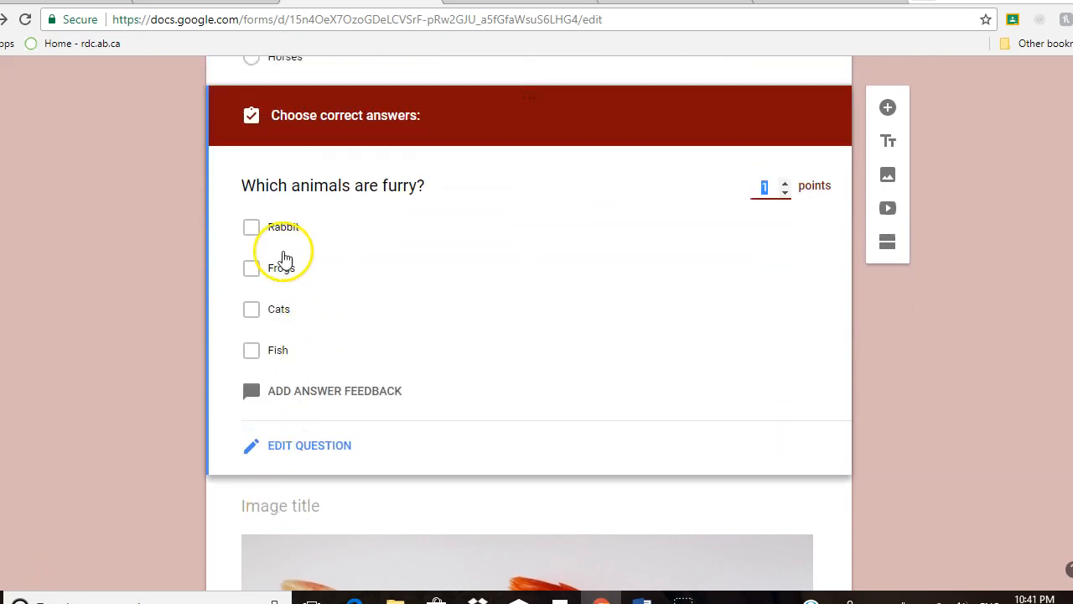
pyautogui.click(256, 228)
pyautogui.click(252, 312)
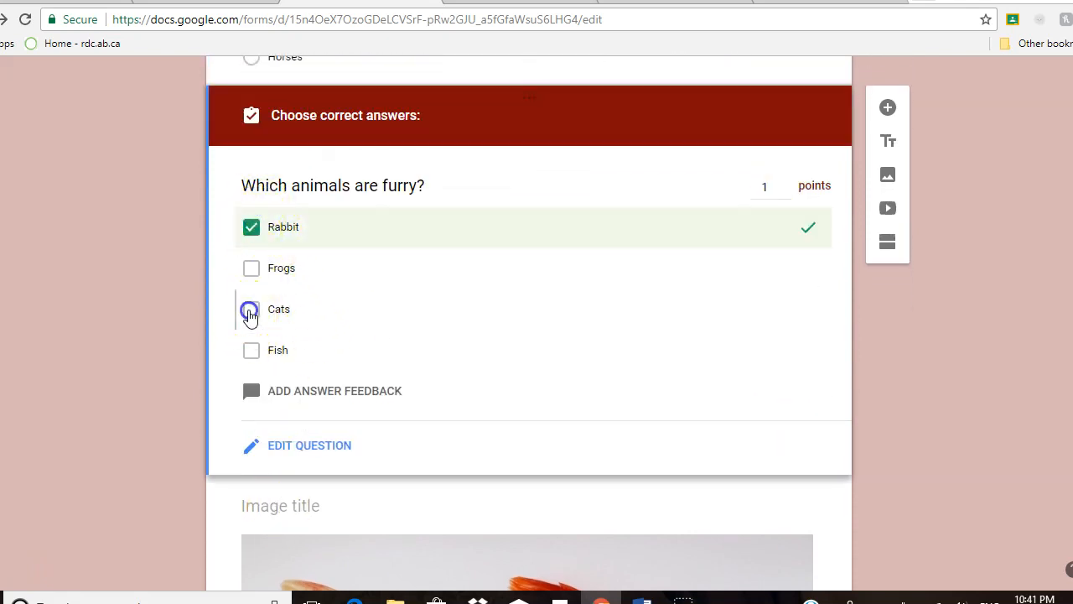
# Mark Goldfish as the correct answer in the answer key of "What kind of fish is this?".
pyautogui.scroll(-4, 963, 444)
pyautogui.scroll(-3, 963, 445)
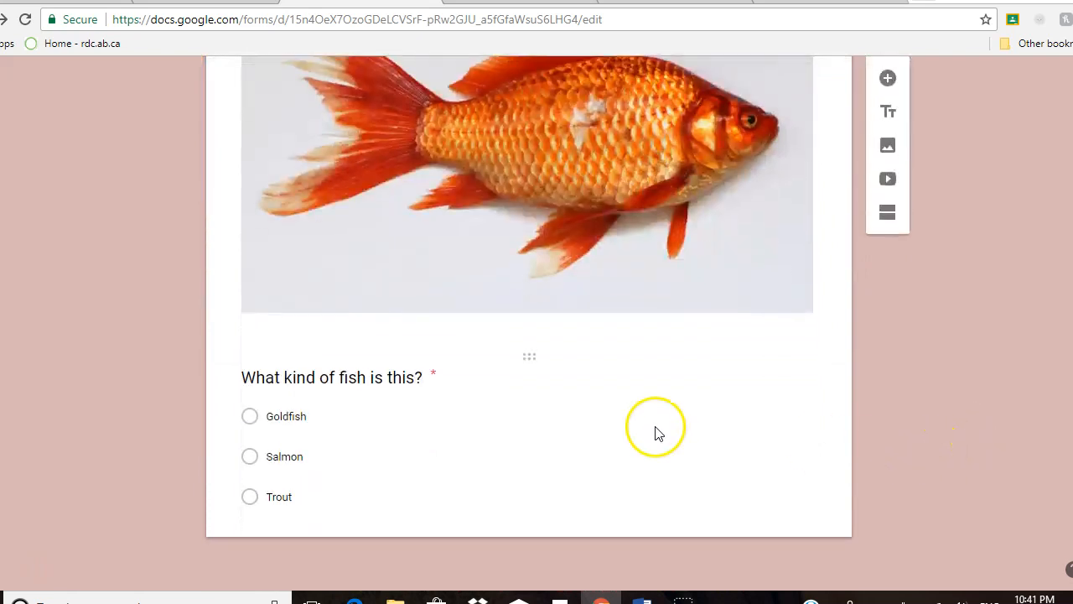
pyautogui.click(657, 434)
pyautogui.click(282, 508)
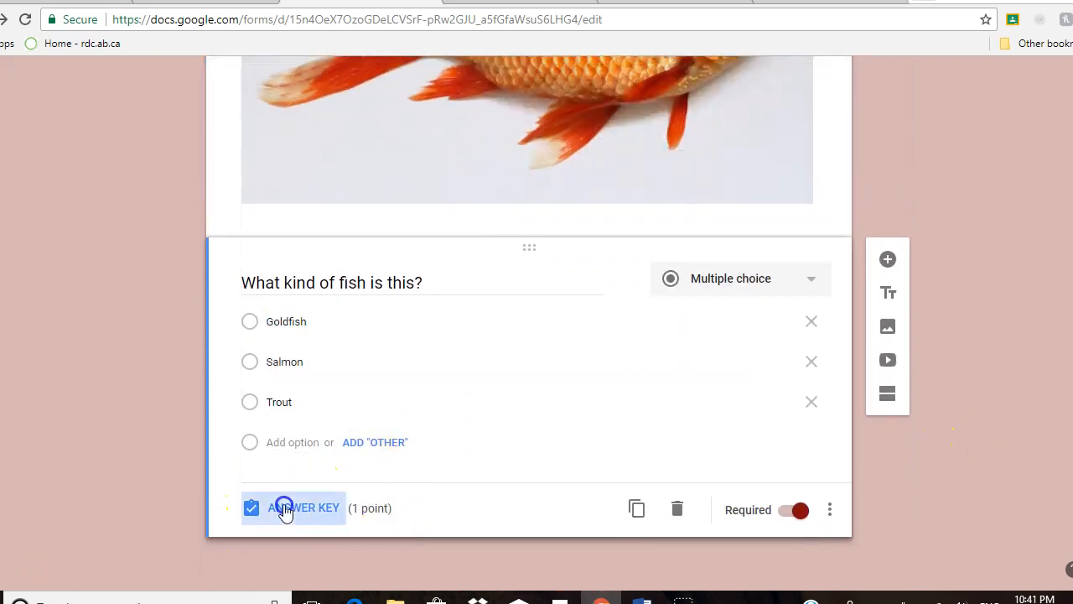
pyautogui.click(252, 381)
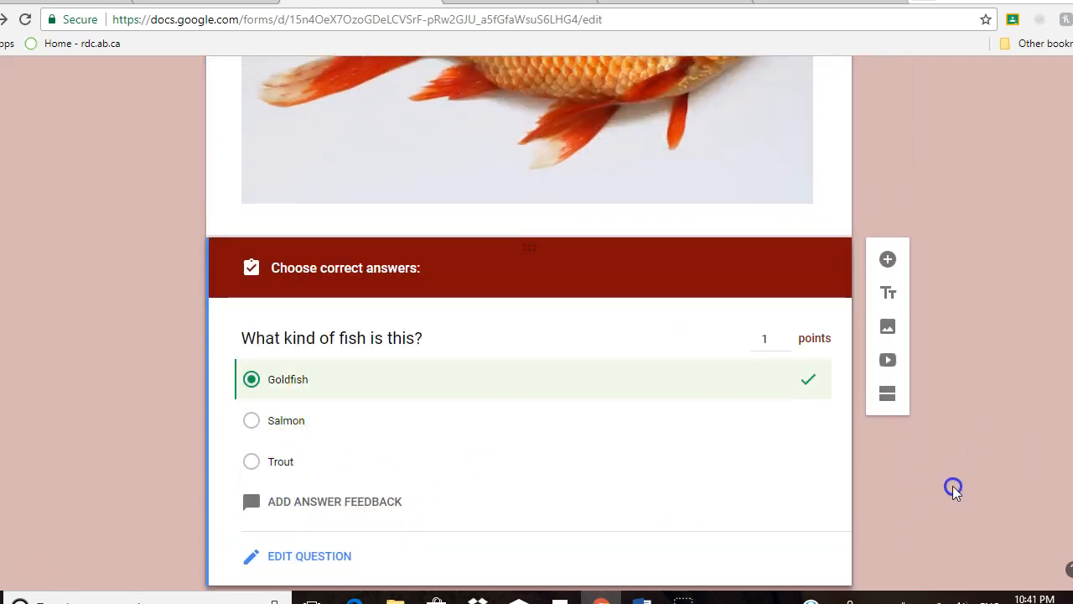
# Preview the Animals quiz and look through all its questions down to the submit section.
pyautogui.scroll(10, 948, 483)
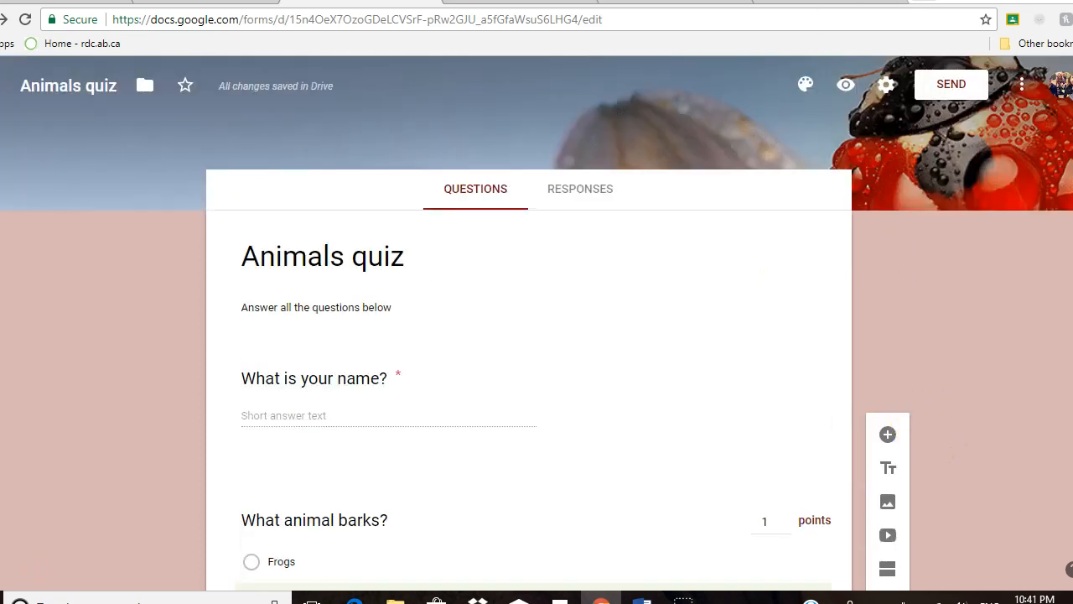
pyautogui.click(845, 84)
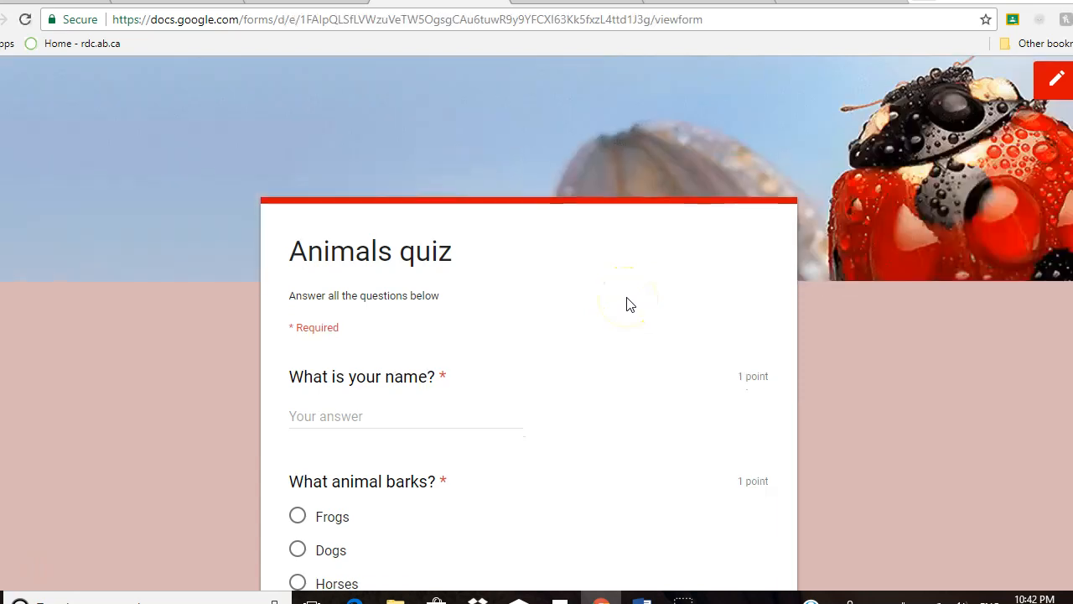
pyautogui.scroll(-2, 624, 297)
pyautogui.scroll(-3, 594, 276)
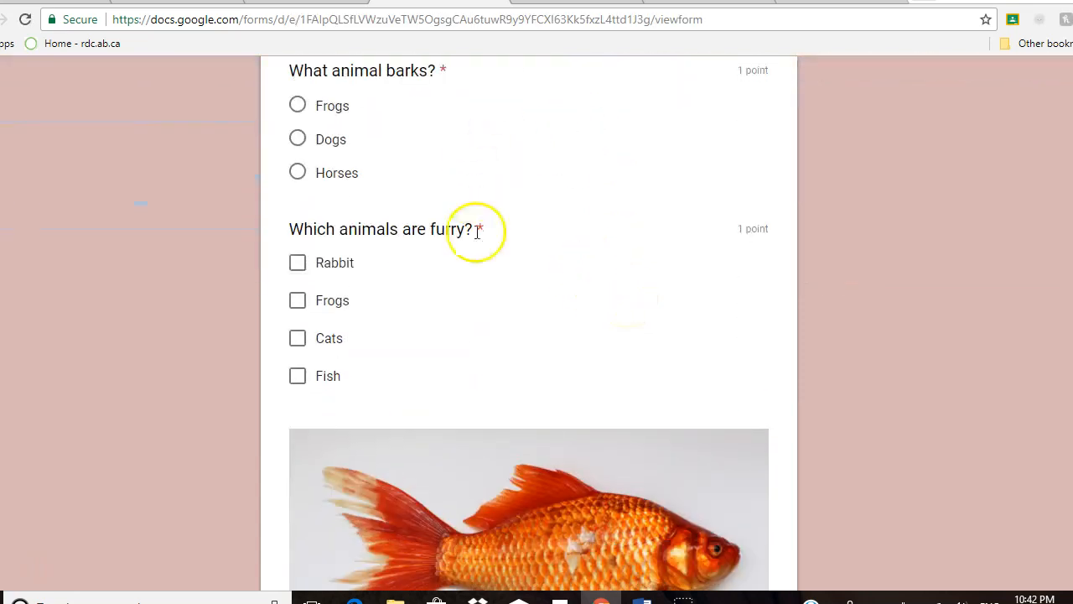
pyautogui.scroll(-5, 477, 232)
pyautogui.scroll(-2, 477, 456)
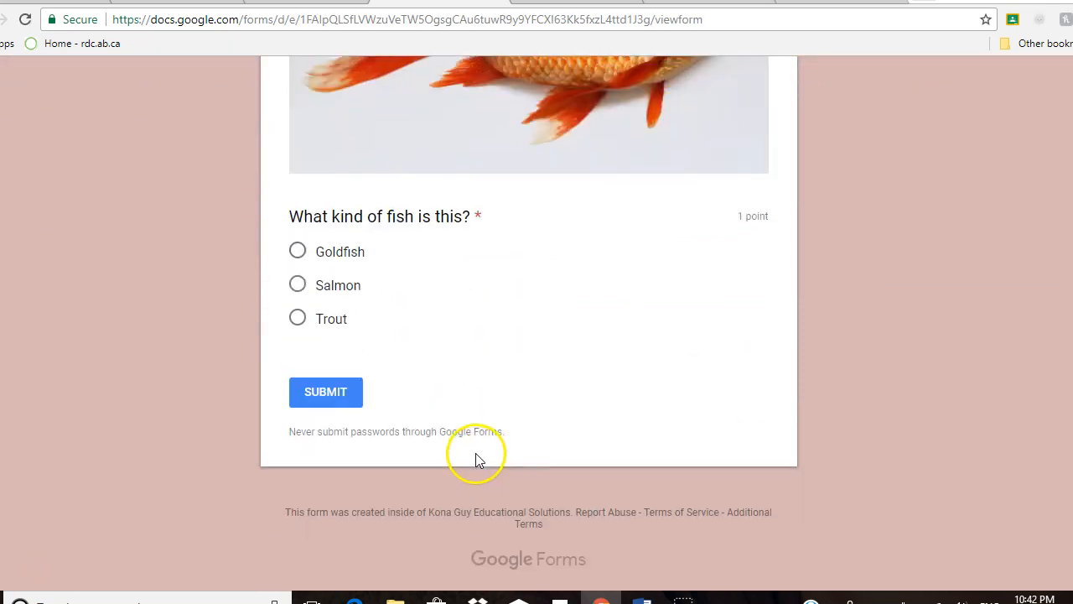
pyautogui.scroll(8, 529, 445)
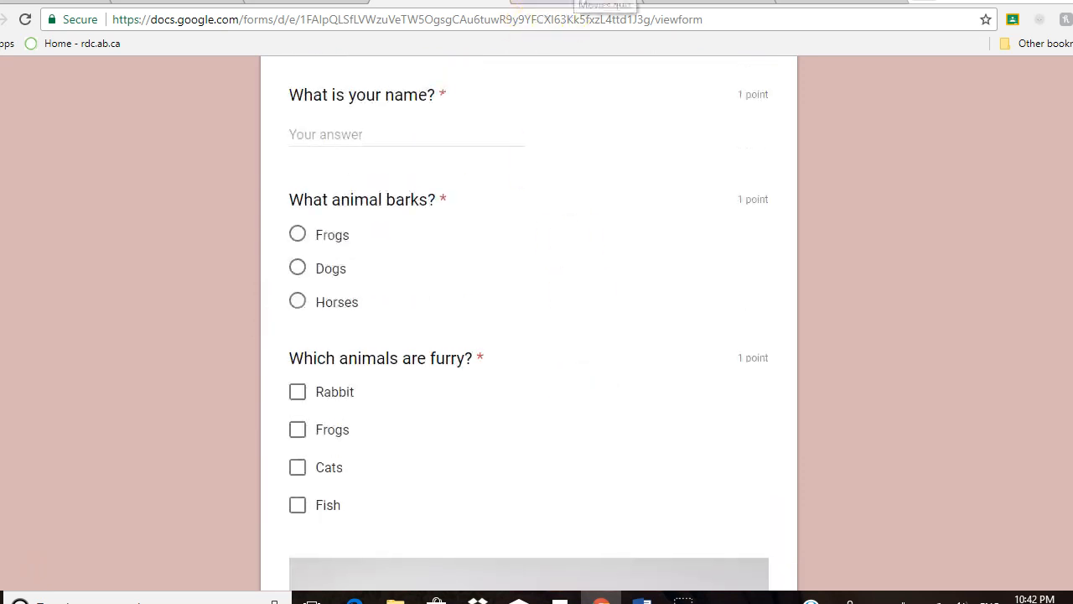
# Look through the questions of the already open Movies quiz, and return to the Animals quiz preview.
pyautogui.click(604, 3)
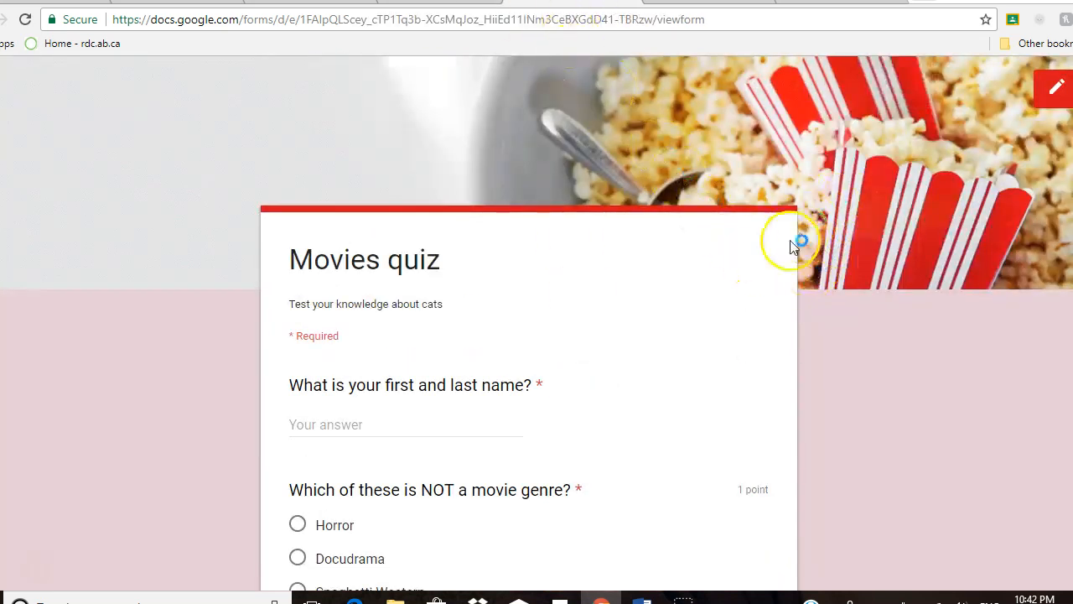
pyautogui.scroll(-6, 794, 246)
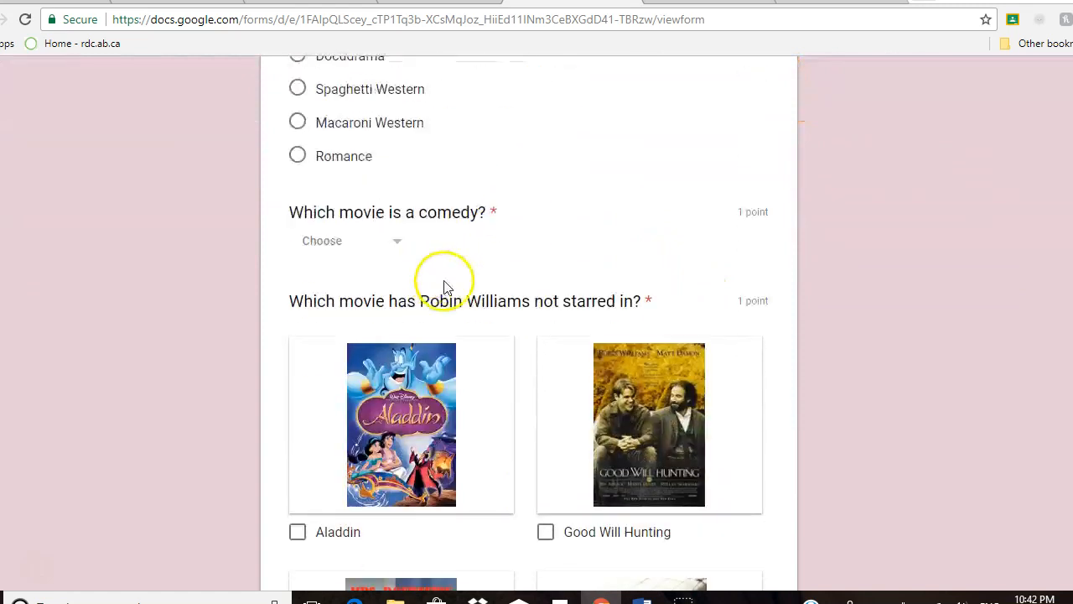
pyautogui.scroll(-2, 438, 307)
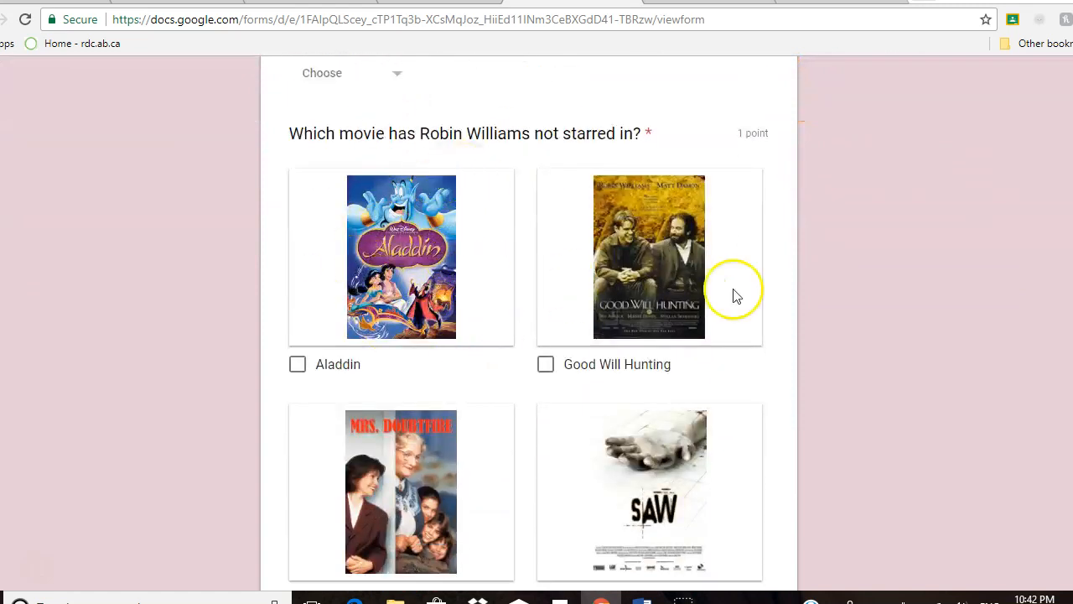
pyautogui.scroll(-3, 607, 285)
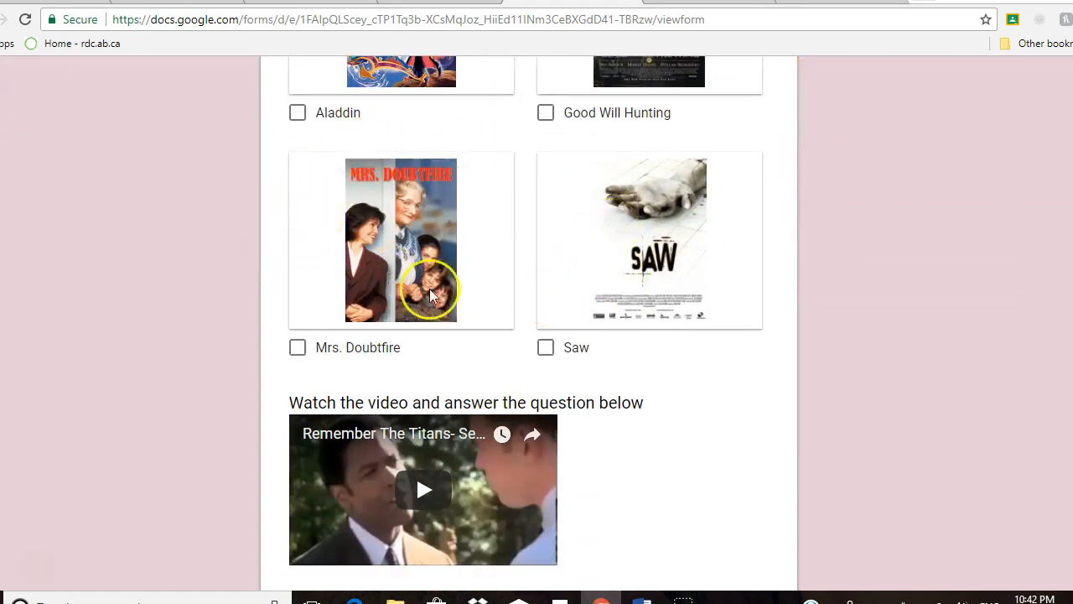
pyautogui.scroll(-3, 430, 288)
pyautogui.scroll(-3, 540, 374)
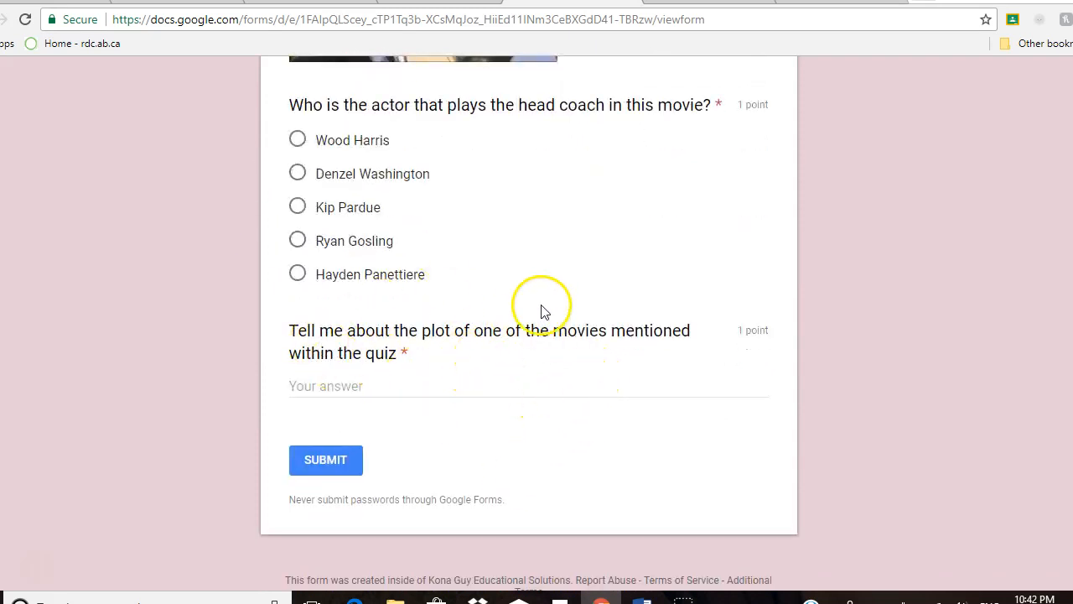
pyautogui.scroll(15, 562, 288)
pyautogui.scroll(2, 585, 275)
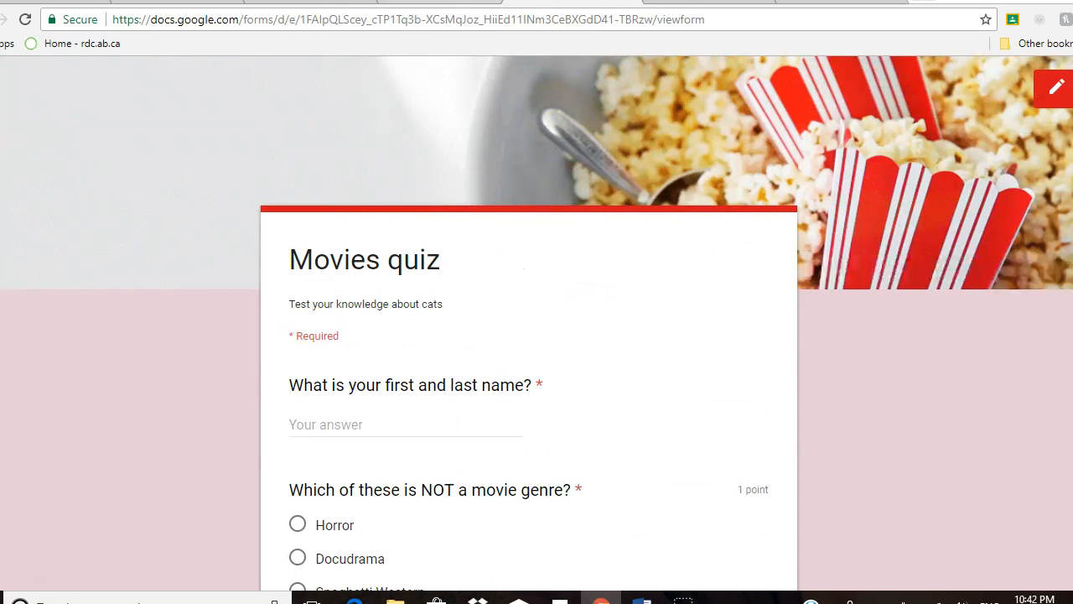
pyautogui.click(469, 3)
pyautogui.scroll(3, 319, 403)
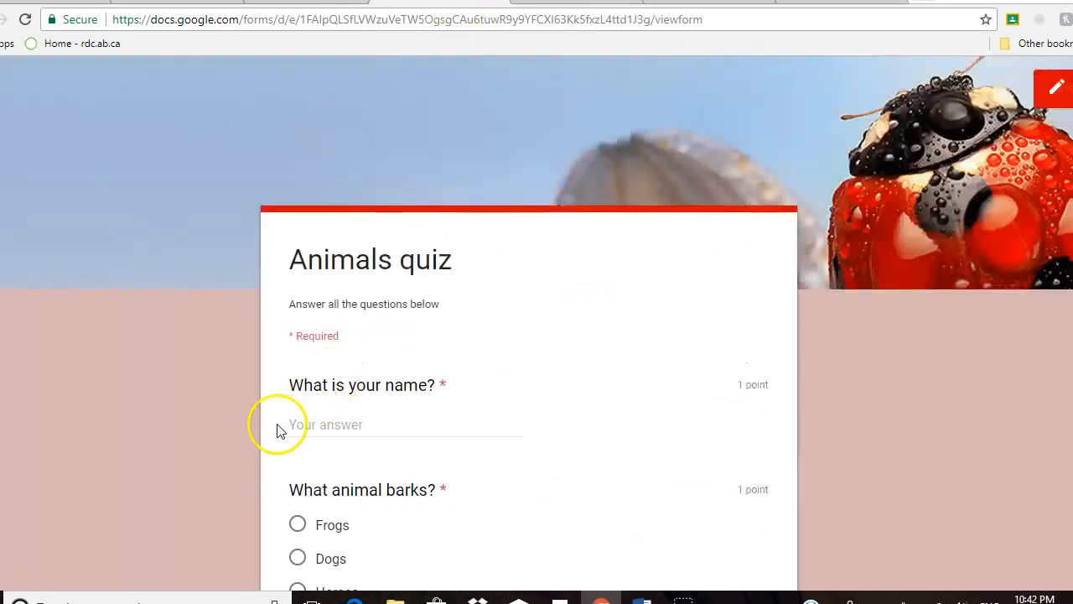